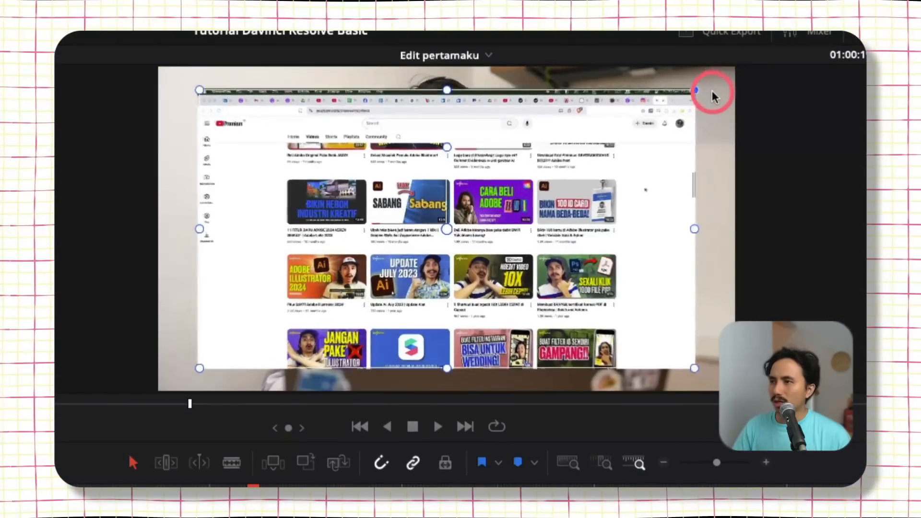
Scale down the overlaid screen-recording clip in the viewer.
{"action": "left_click_drag", "start_coordinate": [714, 96], "coordinate": [687, 284]}
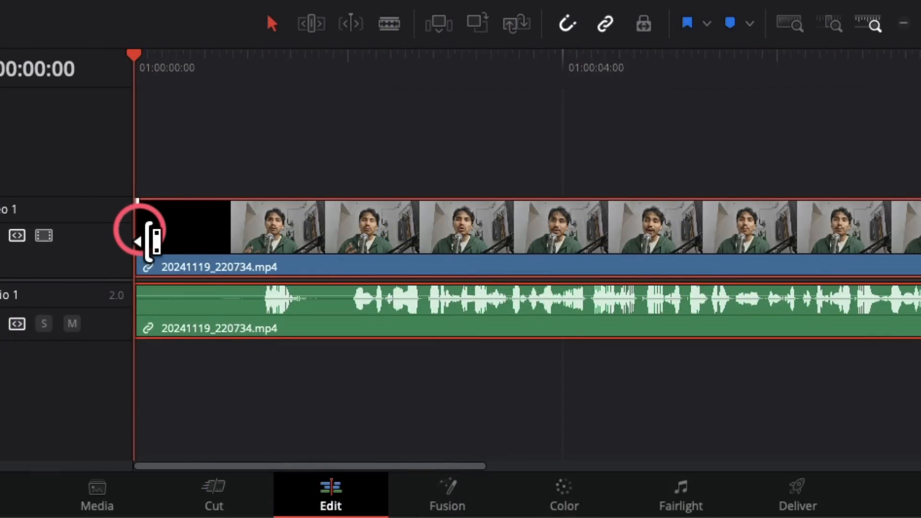
Trim about two seconds off the start of clip 20241119_220734.mp4 and close the gap it leaves.
{"action": "left_click_drag", "start_coordinate": [154, 240], "coordinate": [369, 268]}
{"action": "left_click", "coordinate": [314, 235]}
{"action": "left_click", "coordinate": [317, 233]}
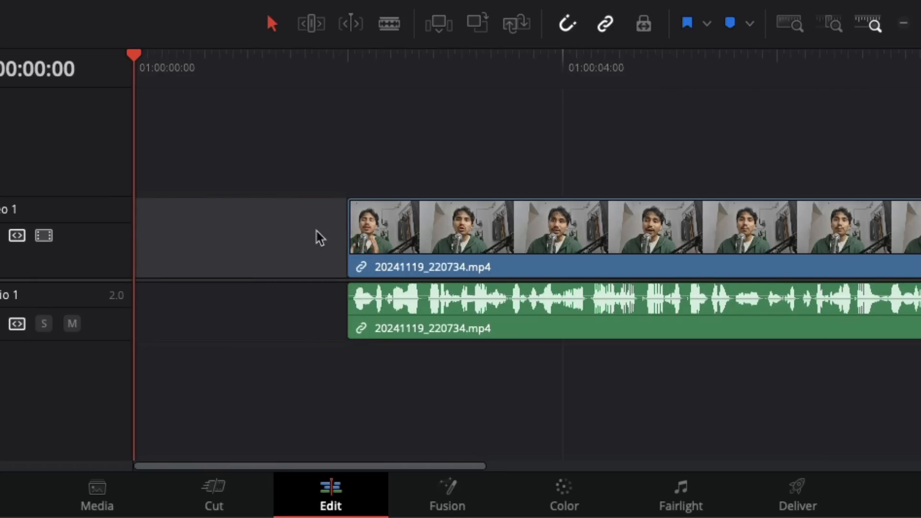
{"action": "key", "text": "Delete"}
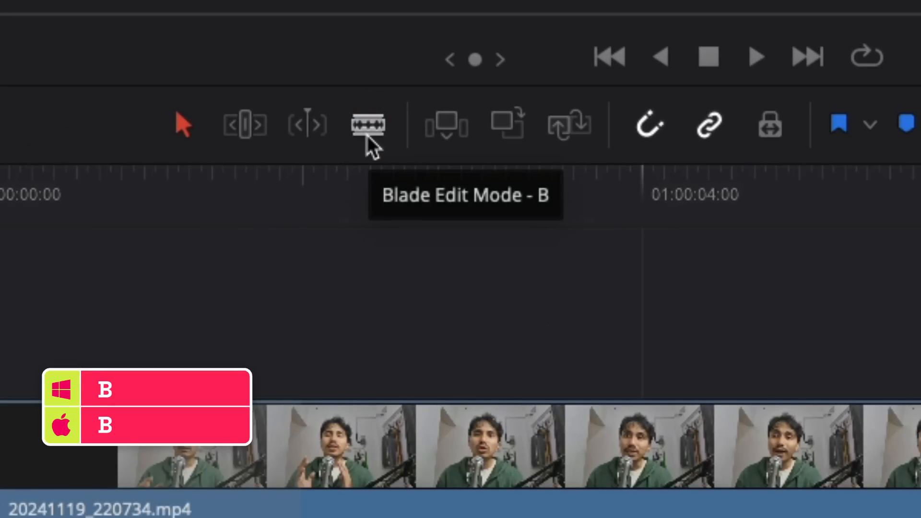
Split the clip 20241119_220734.mp4 with the Blade at about 01:00:02:00 and again at about 01:00:27:12.
{"action": "left_click", "coordinate": [368, 126]}
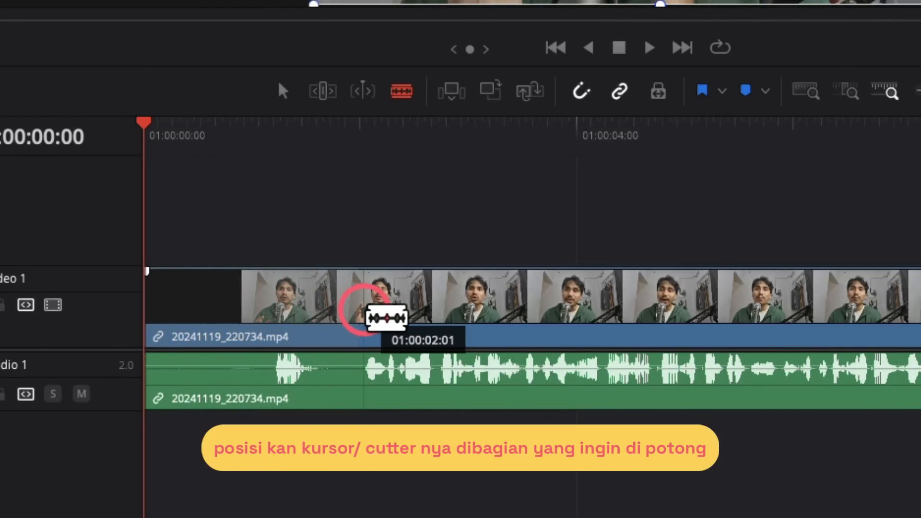
{"action": "left_click", "coordinate": [358, 319]}
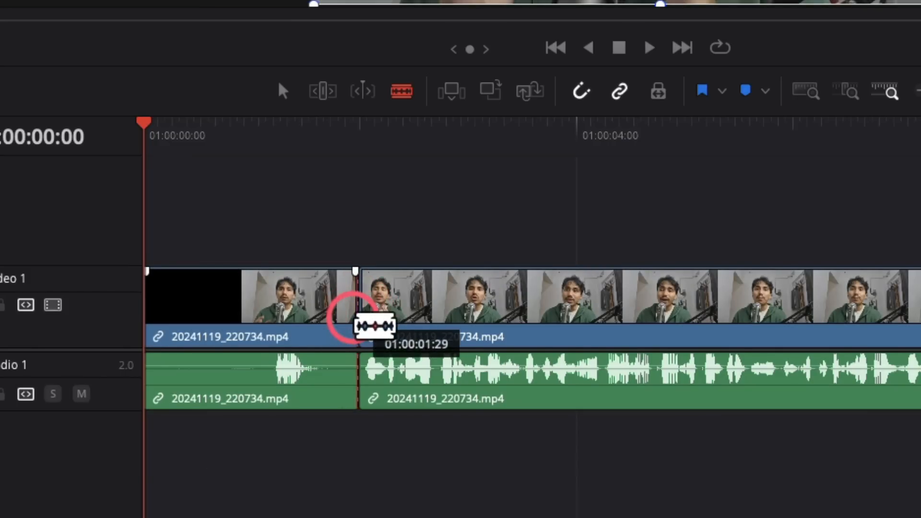
{"action": "scroll", "coordinate": [435, 326], "scroll_direction": "down", "scroll_amount": 5}
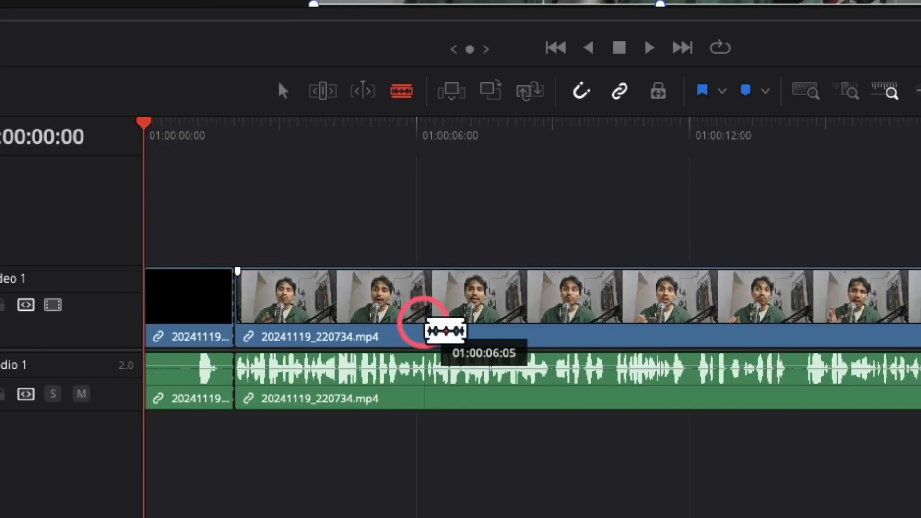
{"action": "scroll", "coordinate": [434, 330], "scroll_direction": "right", "scroll_amount": 5}
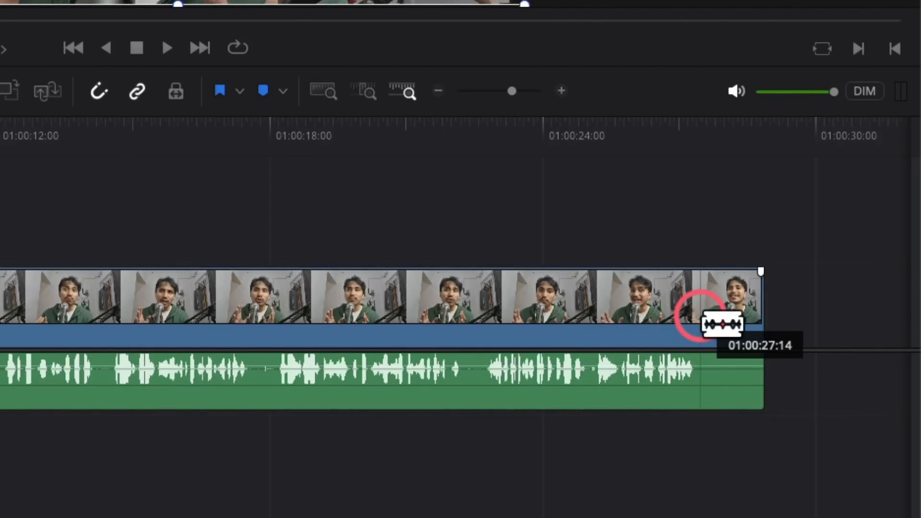
{"action": "left_click", "coordinate": [700, 318]}
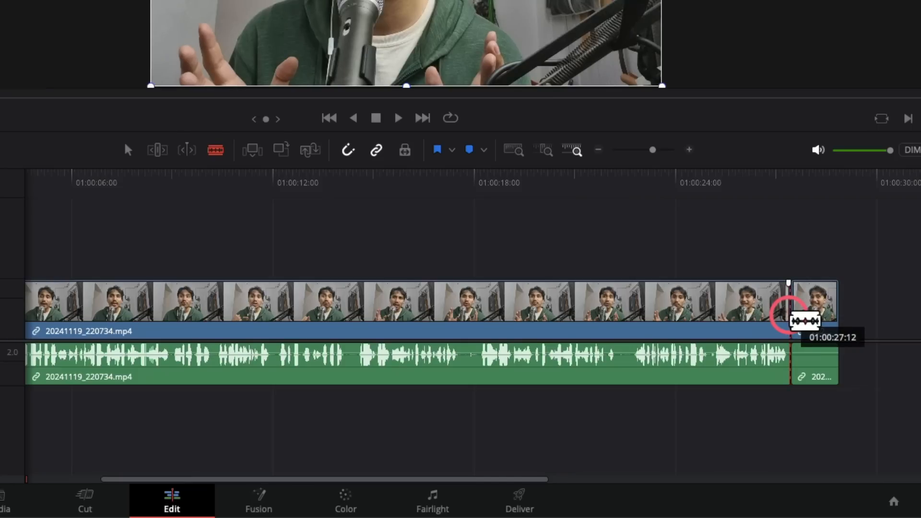
Delete the short end piece and the two-second opening piece of the split clip, leaving a gap at the start.
{"action": "key", "text": "a"}
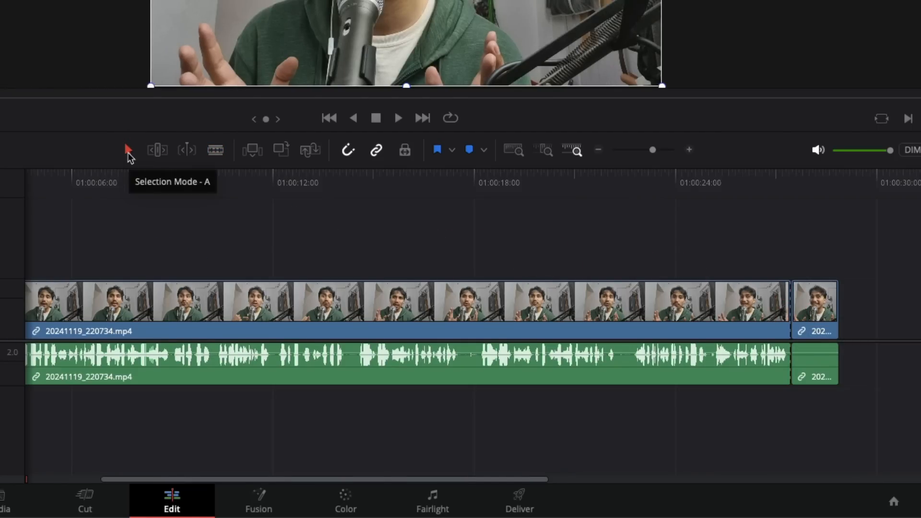
{"action": "left_click", "coordinate": [812, 313]}
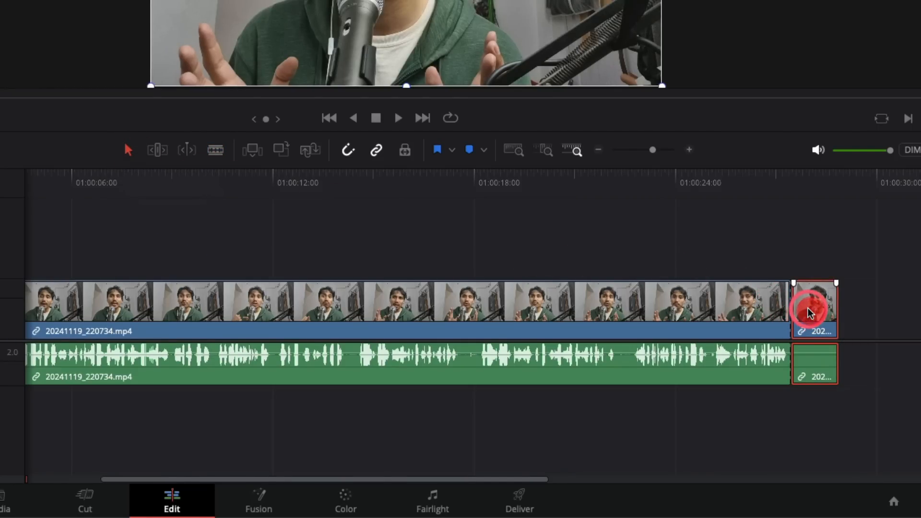
{"action": "key", "text": "BackSpace"}
{"action": "scroll", "coordinate": [810, 313], "scroll_direction": "left", "scroll_amount": 3}
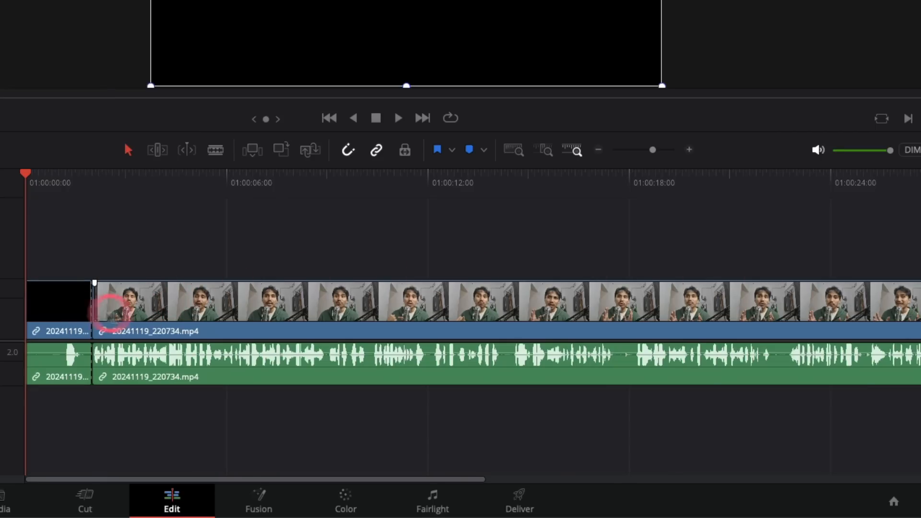
{"action": "key", "text": "BackSpace"}
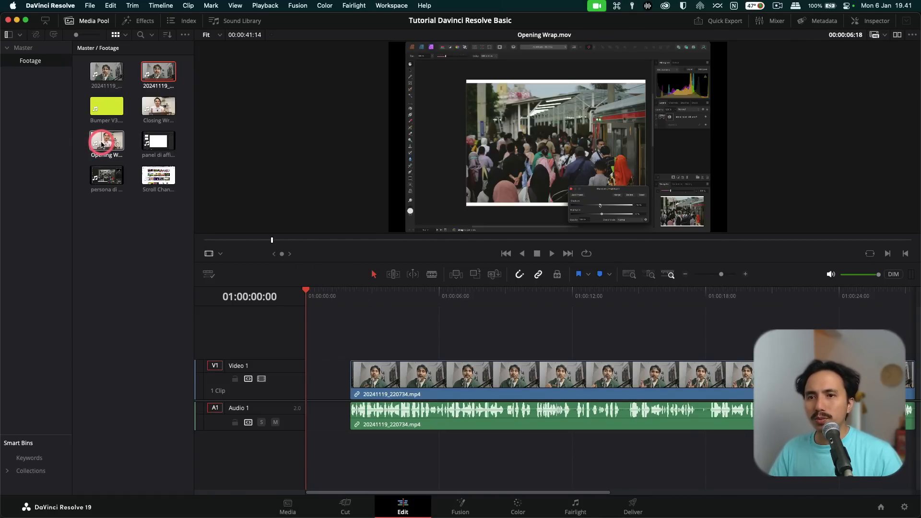
Try placing Opening Wrap.mov at the start of Video 1 over the existing footage, and undo the placement.
{"action": "left_click_drag", "start_coordinate": [107, 140], "coordinate": [310, 385]}
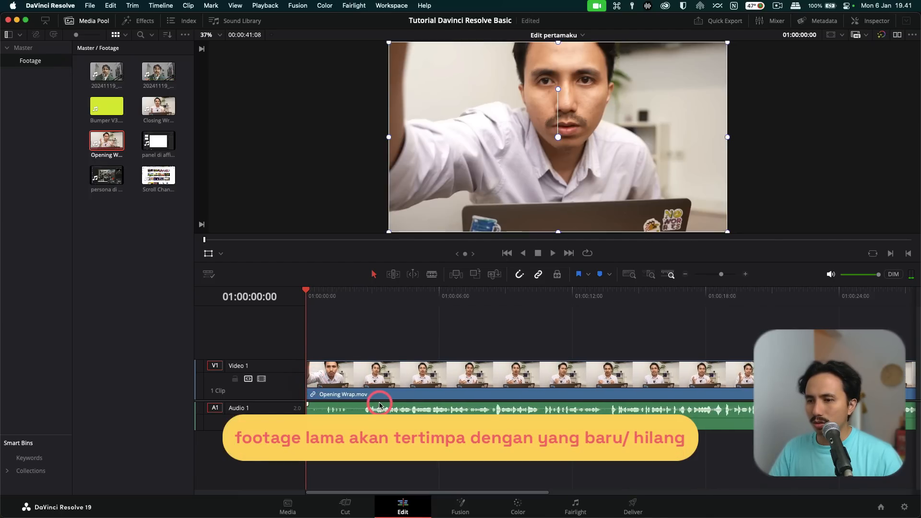
{"action": "scroll", "coordinate": [380, 403], "scroll_direction": "down", "scroll_amount": 5}
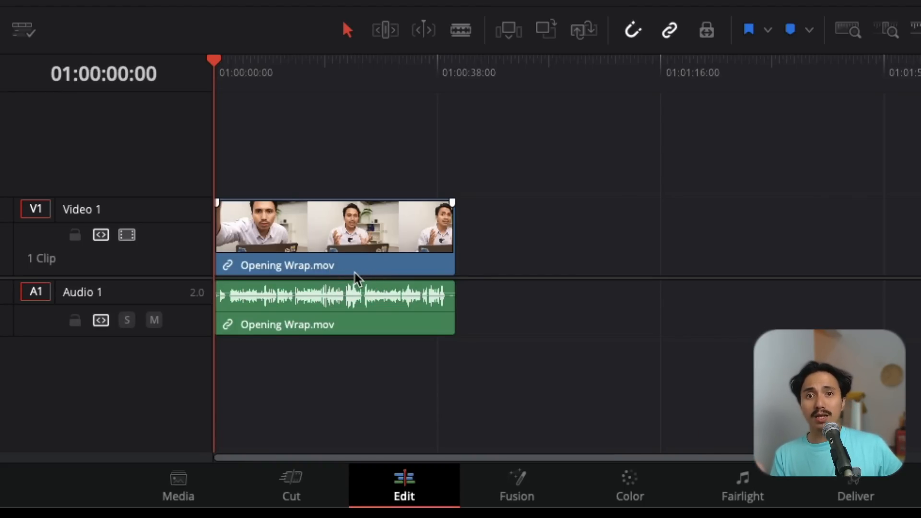
{"action": "key", "text": "ctrl+z"}
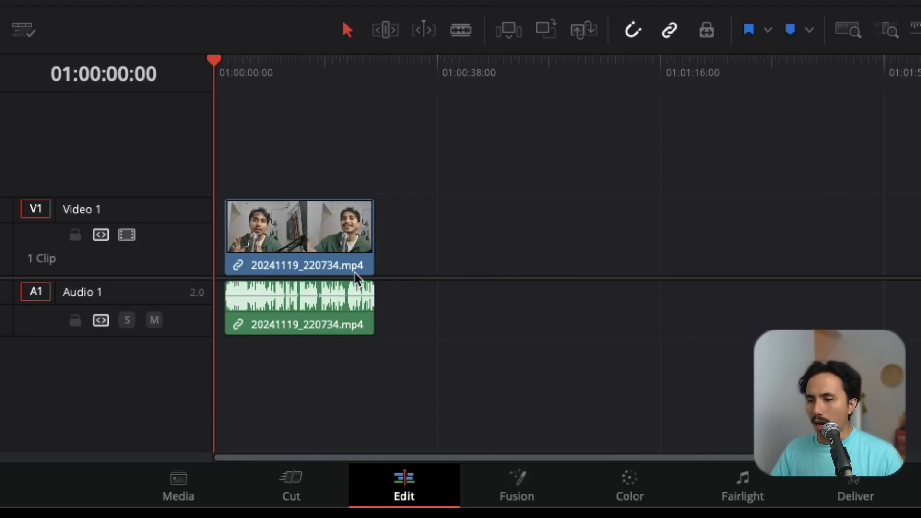
{"action": "scroll", "coordinate": [356, 278], "scroll_direction": "up", "scroll_amount": 5}
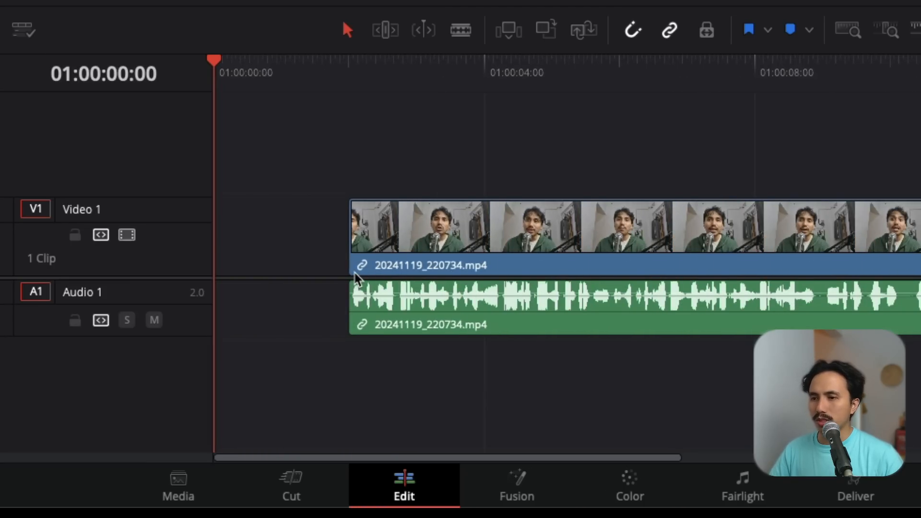
Insert Opening Wrap.mov at 01:00:02:00 in front of 20241119_220734.mp4, pushing that clip back.
{"action": "left_click_drag", "start_coordinate": [214, 58], "coordinate": [343, 86]}
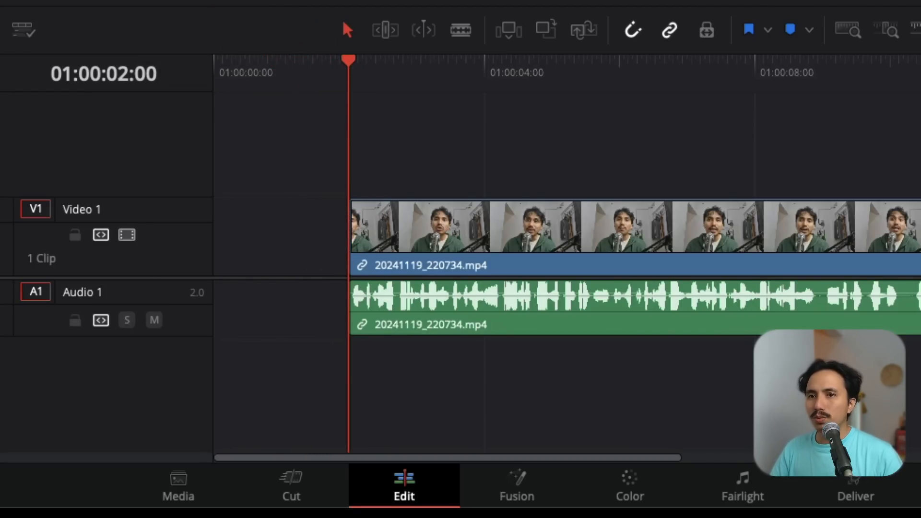
{"action": "left_click", "coordinate": [208, 280]}
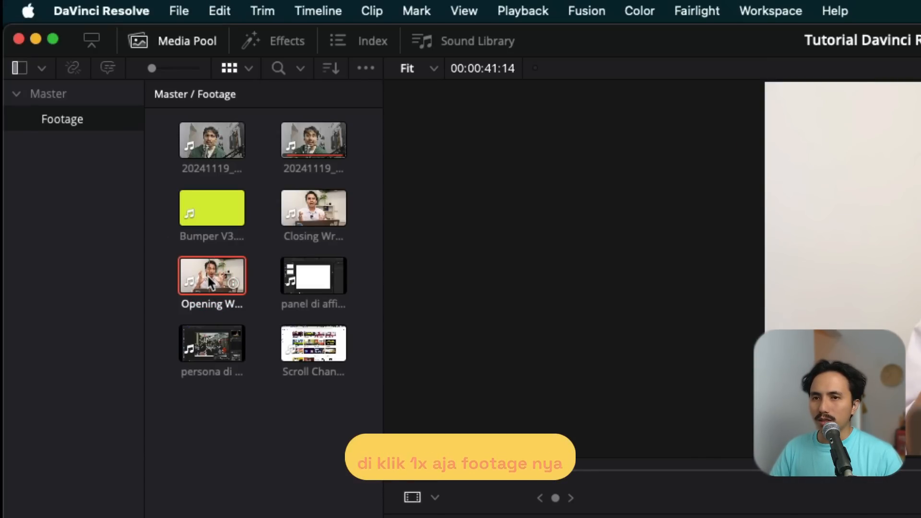
{"action": "left_click", "coordinate": [341, 128]}
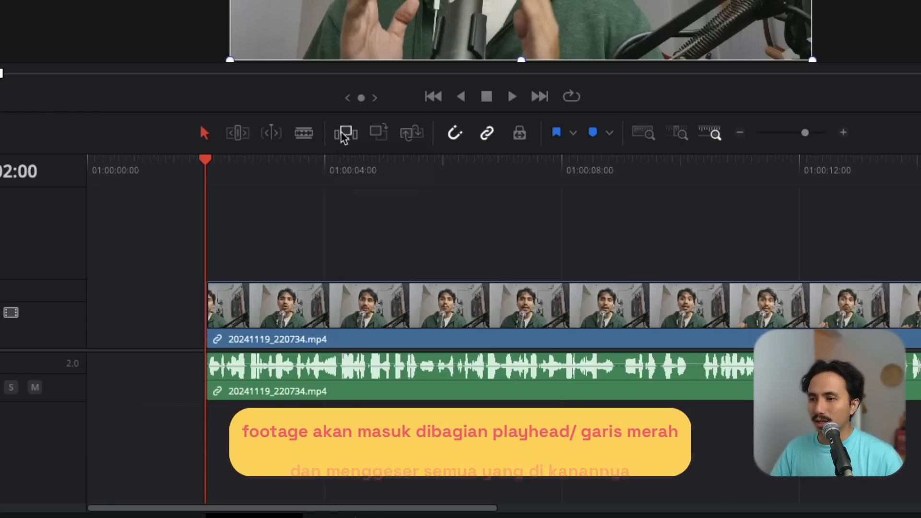
{"action": "left_click", "coordinate": [344, 134]}
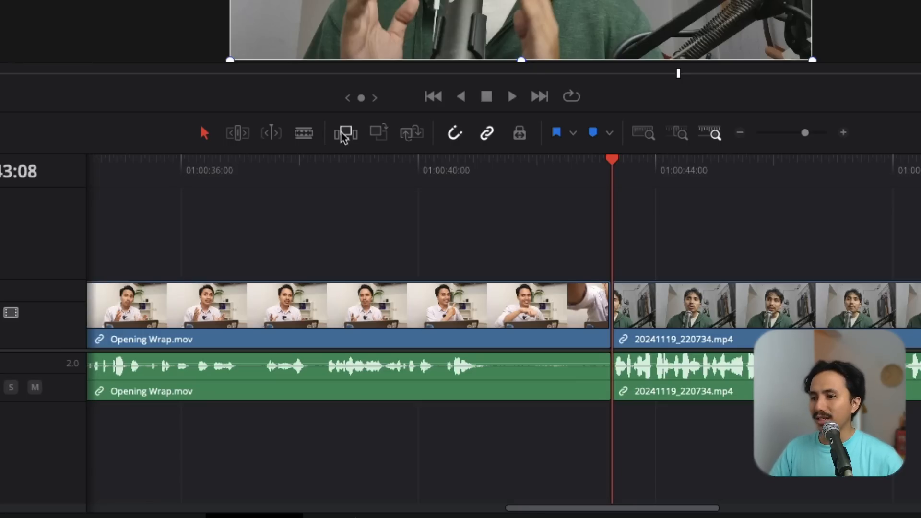
Examine how Opening Wrap.mov sits against the following clip and return the playhead to its beginning.
{"action": "left_click", "coordinate": [457, 294]}
{"action": "scroll", "coordinate": [457, 294], "scroll_direction": "down", "scroll_amount": 5}
{"action": "left_click", "coordinate": [378, 286]}
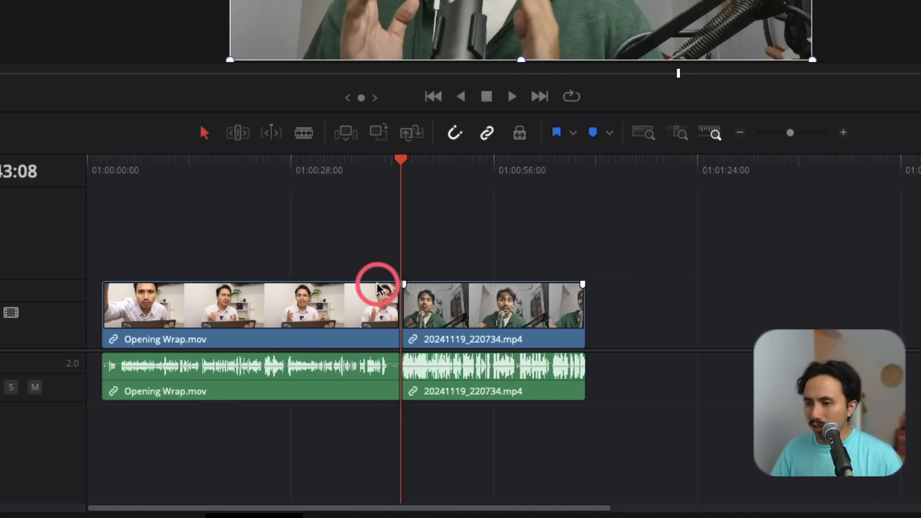
{"action": "scroll", "coordinate": [435, 219], "scroll_direction": "up", "scroll_amount": 1}
{"action": "left_click", "coordinate": [434, 219]}
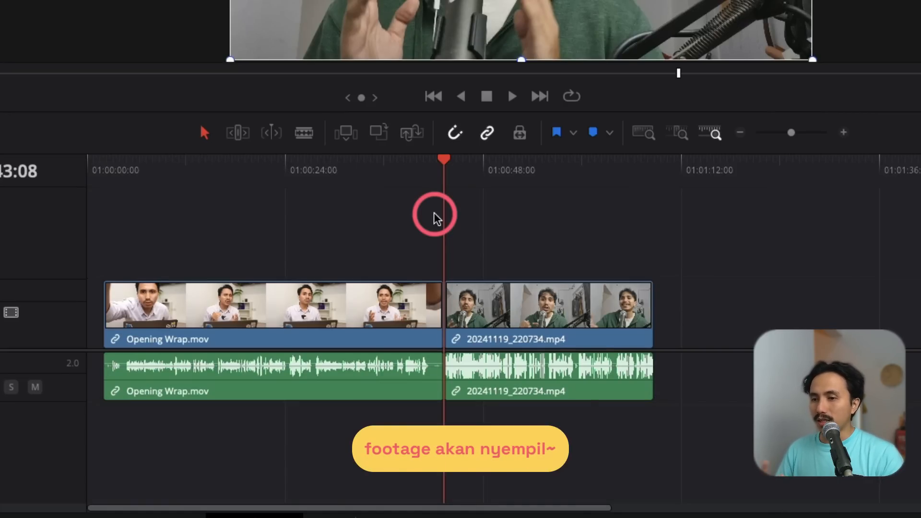
{"action": "scroll", "coordinate": [110, 278], "scroll_direction": "up", "scroll_amount": 1}
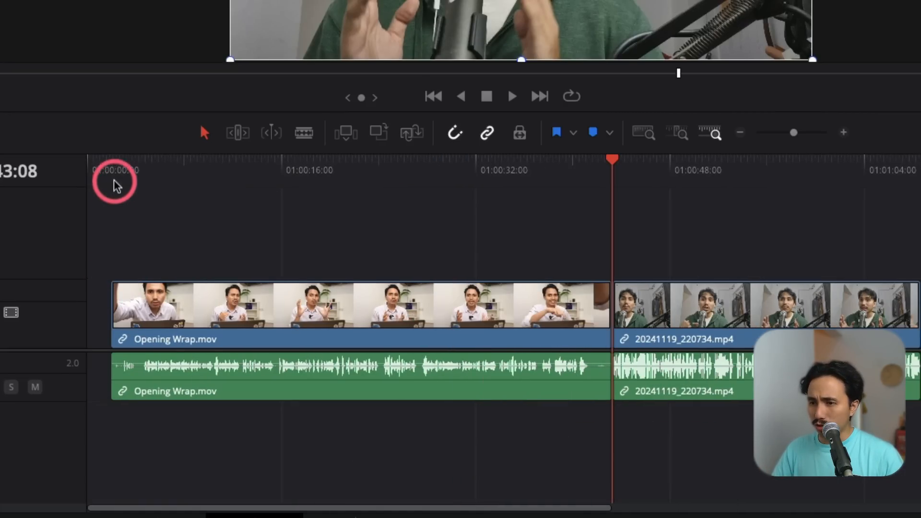
{"action": "left_click_drag", "start_coordinate": [113, 165], "coordinate": [85, 185]}
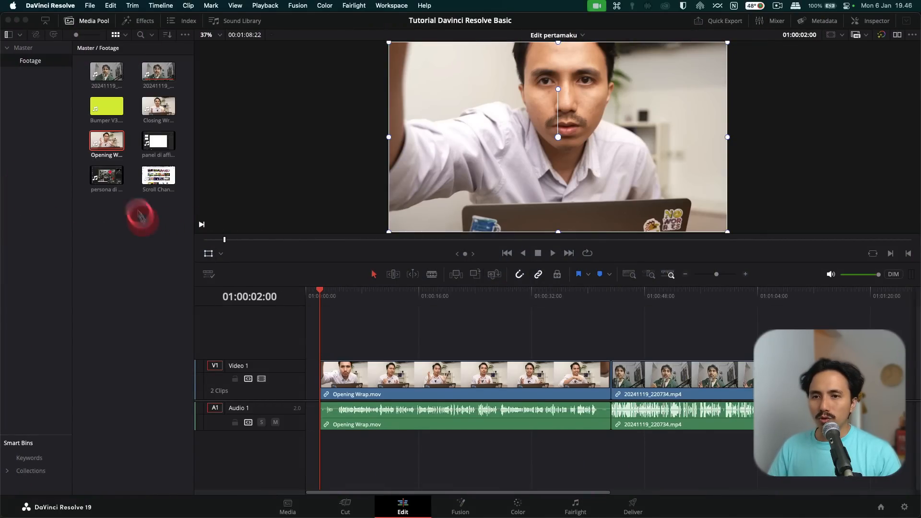
Place persona di affinity publisher.mp4 on a new Video 2 track above Opening Wrap.mov, starting at about 01:00:15:15.
{"action": "left_click", "coordinate": [109, 174]}
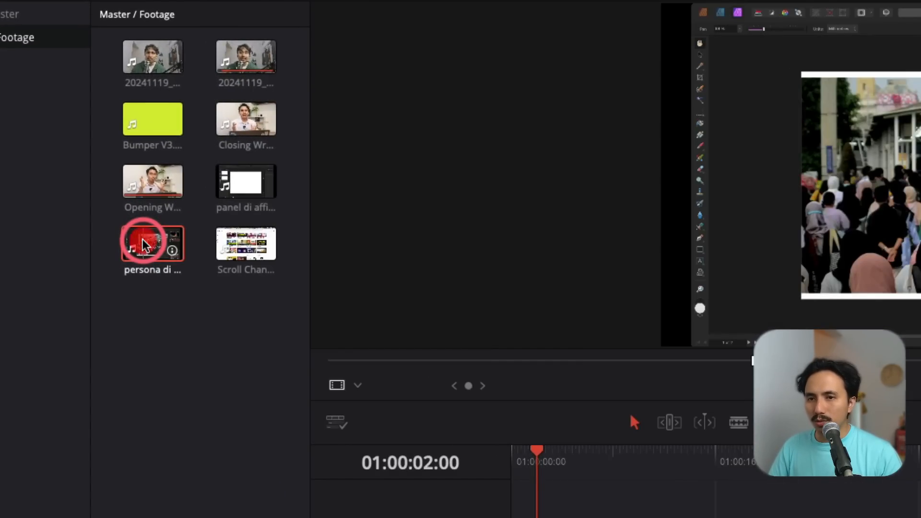
{"action": "left_click_drag", "start_coordinate": [144, 246], "coordinate": [691, 499]}
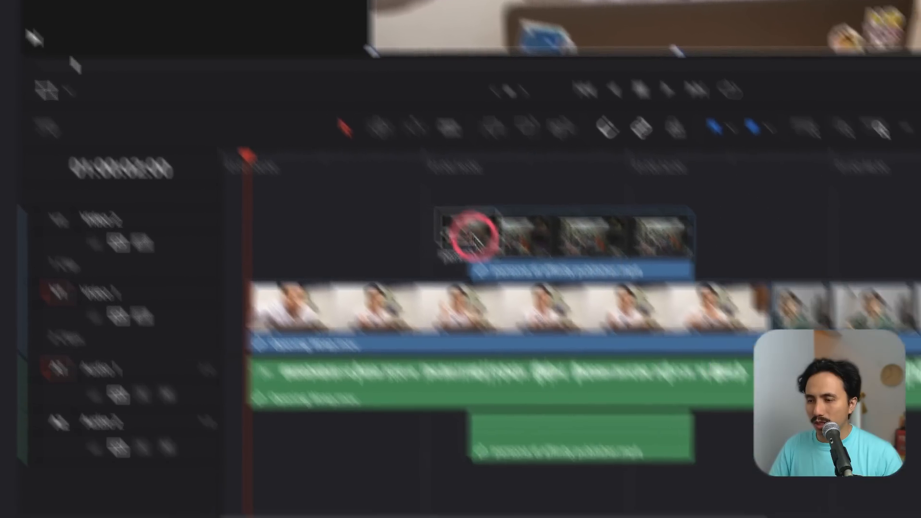
{"action": "left_click_drag", "start_coordinate": [474, 235], "coordinate": [391, 211]}
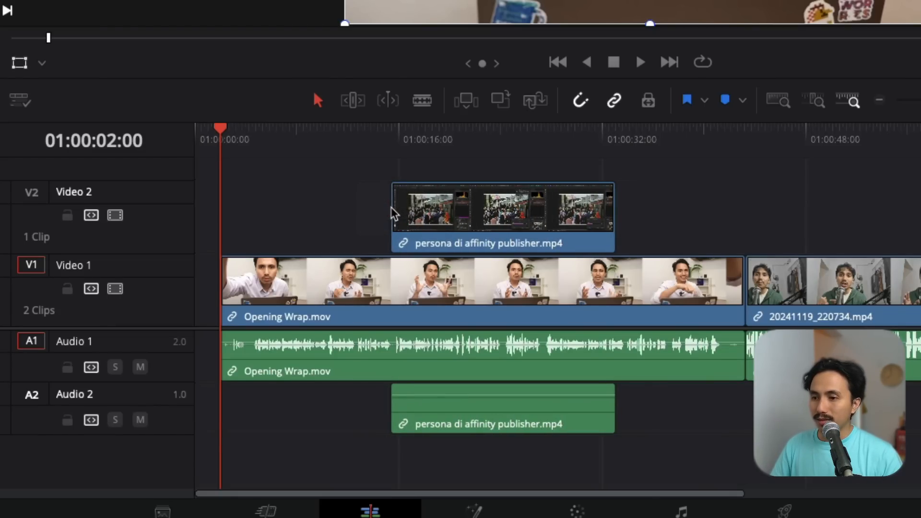
{"action": "left_click", "coordinate": [390, 206]}
Play the timeline from 01:00:13:13 to check the transition into the overlaid Video 2 clip.
{"action": "left_click", "coordinate": [367, 142]}
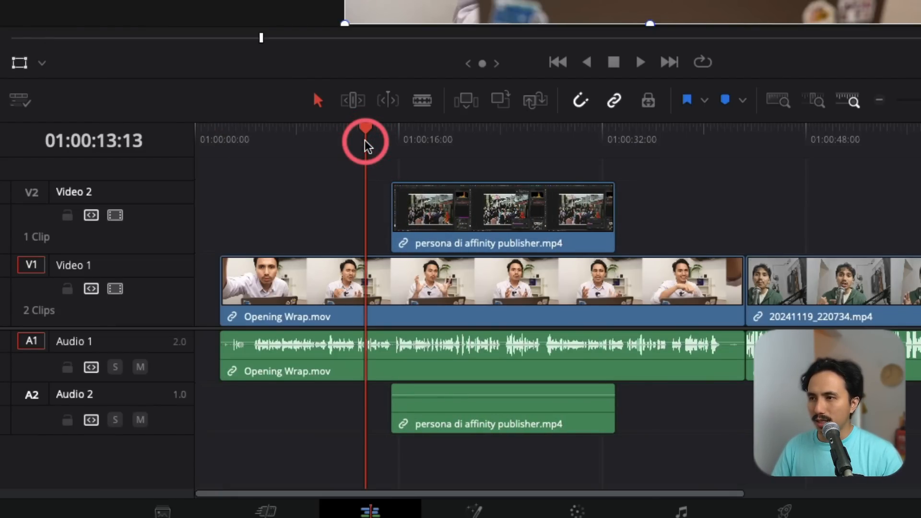
{"action": "key", "text": "space"}
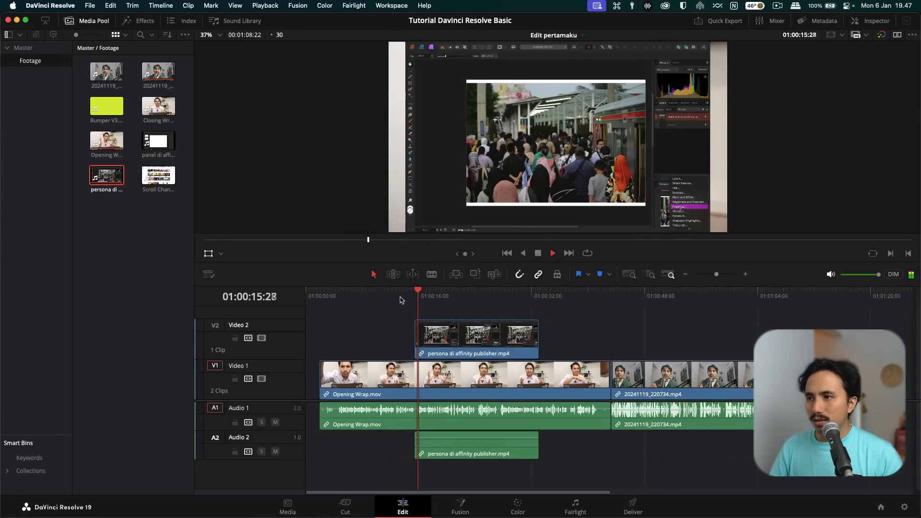
{"action": "key", "text": "space"}
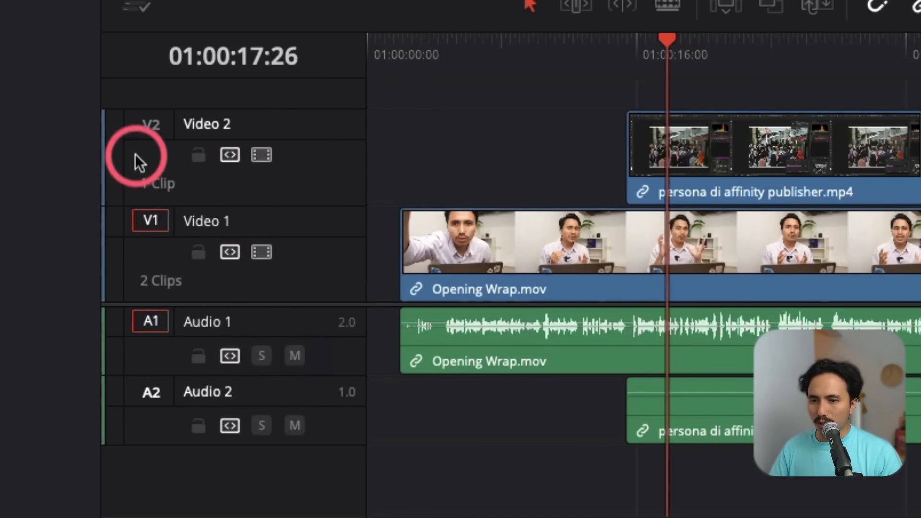
Set Video 2 and Audio 2 as the destination tracks for incoming source footage.
{"action": "left_click", "coordinate": [146, 128]}
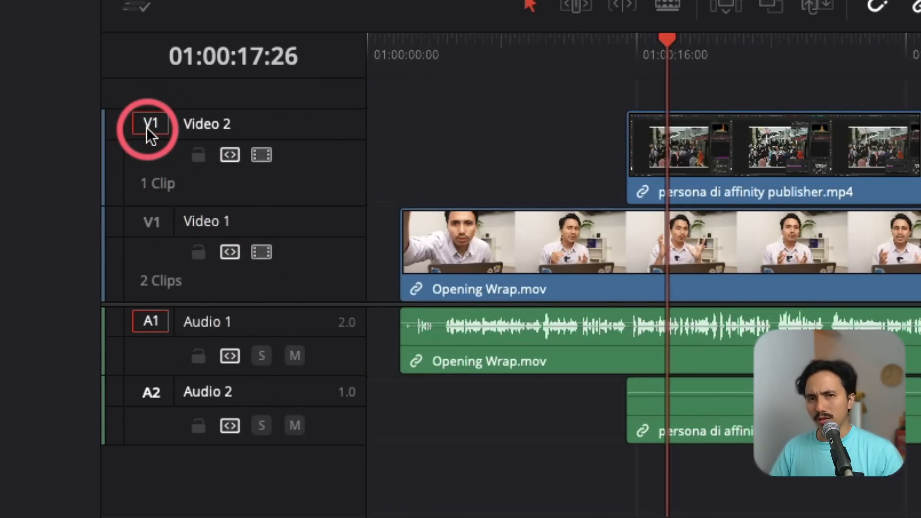
{"action": "left_click", "coordinate": [155, 221]}
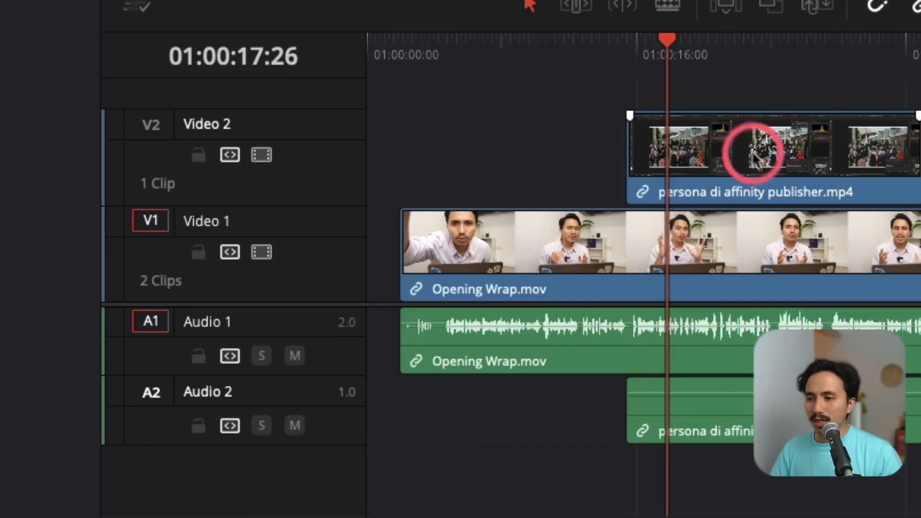
{"action": "left_click", "coordinate": [152, 129]}
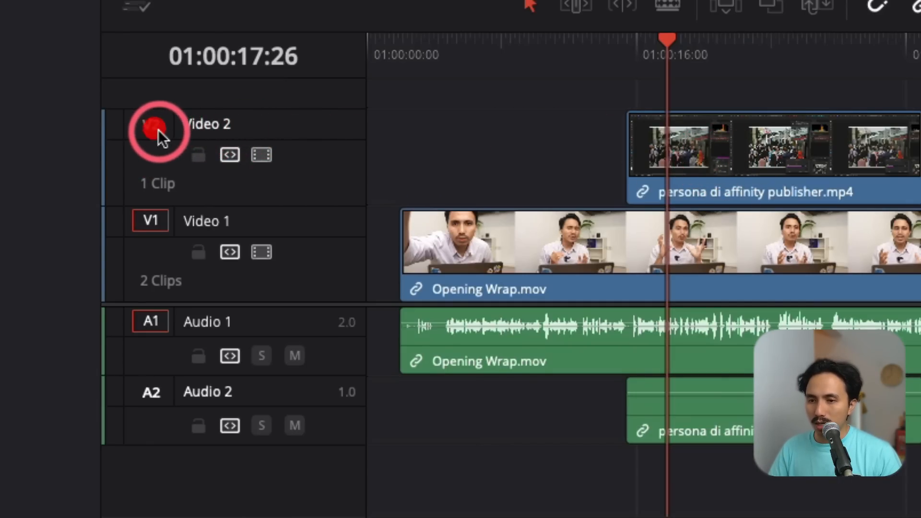
{"action": "left_click", "coordinate": [144, 394]}
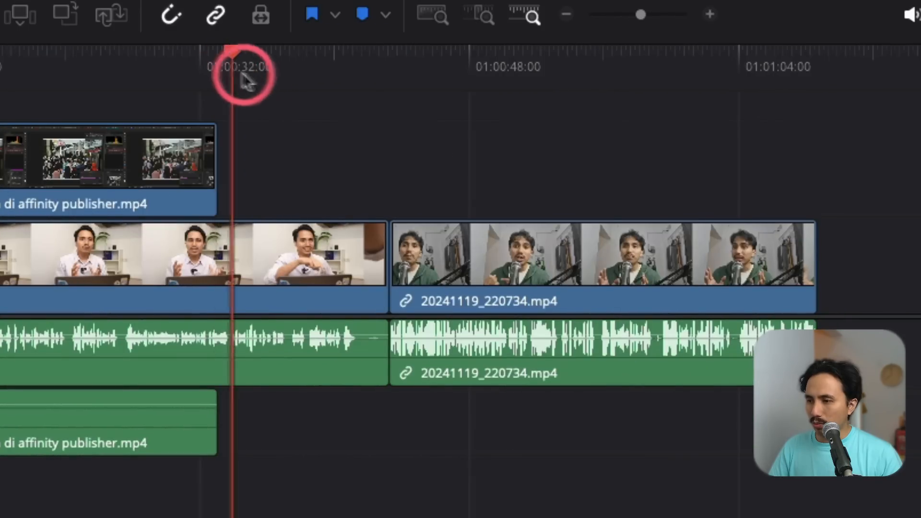
Overwrite panel di affinity.mp4 onto Video 2 and Audio 2, starting where 20241119_220734.mp4 begins.
{"action": "left_click_drag", "start_coordinate": [238, 68], "coordinate": [470, 88]}
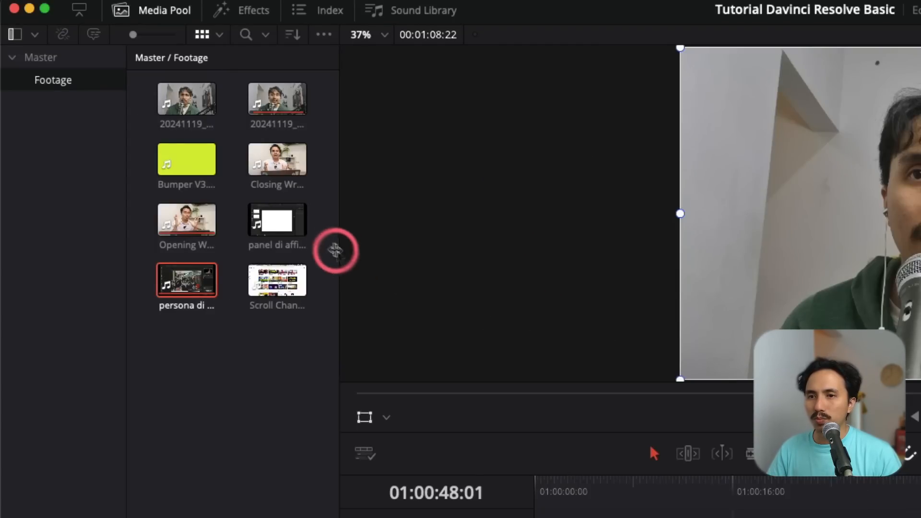
{"action": "double_click", "coordinate": [278, 222]}
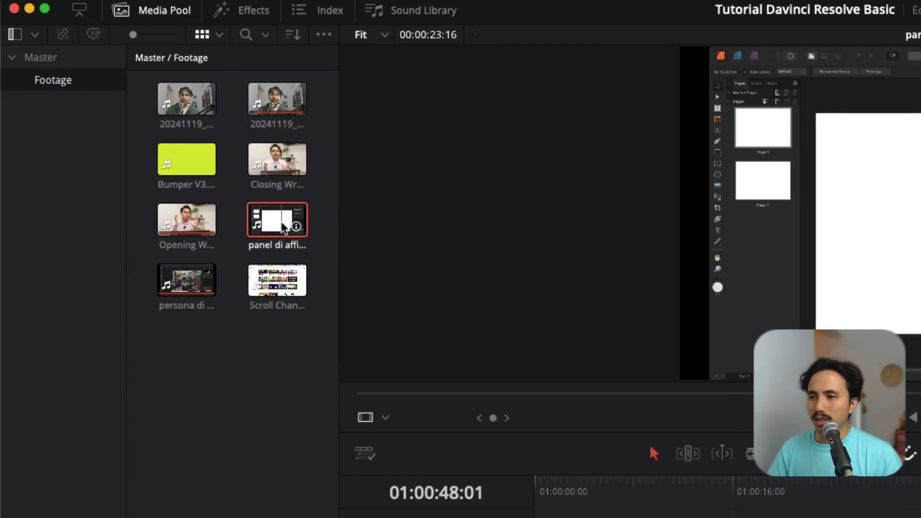
{"action": "left_click", "coordinate": [821, 459]}
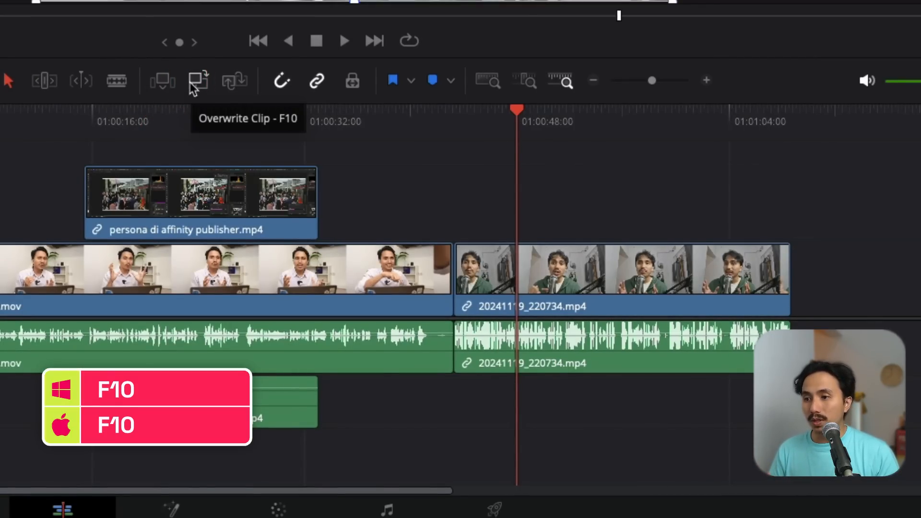
{"action": "left_click", "coordinate": [194, 87]}
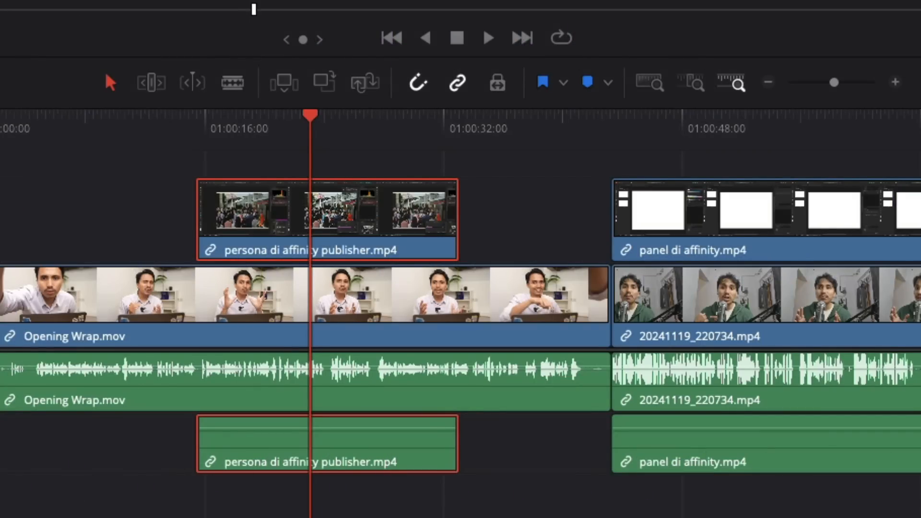
Replace persona di affinity publisher.mp4 on Video 2 with Scroll Channel Keylearn.mp4, starting from the replaced clip's first frame.
{"action": "left_click", "coordinate": [504, 232]}
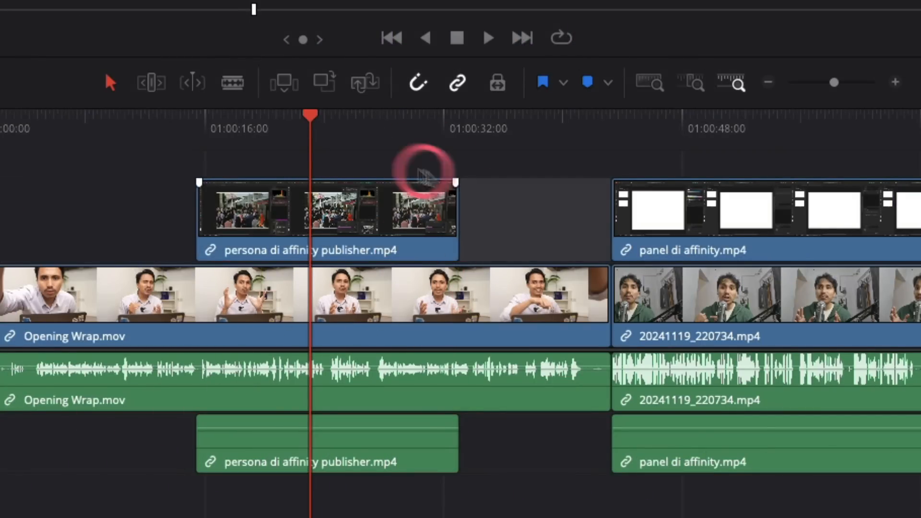
{"action": "left_click", "coordinate": [407, 222]}
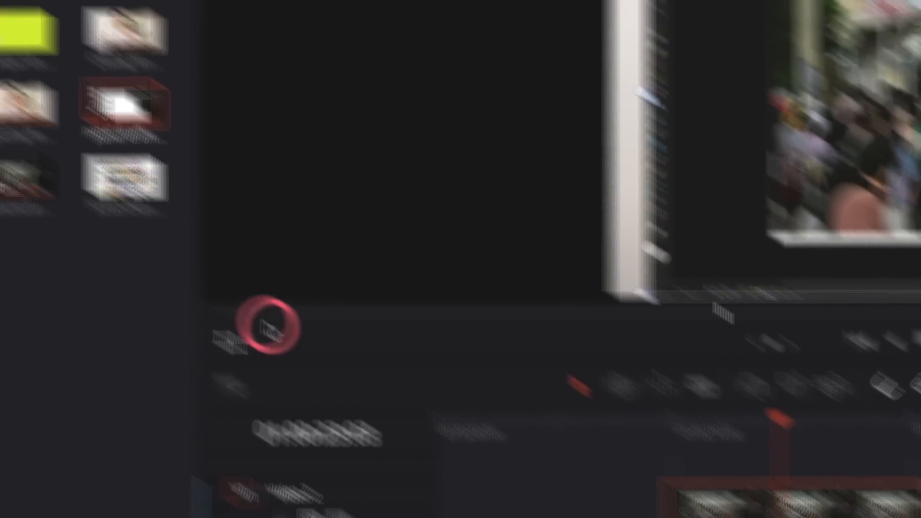
{"action": "left_click", "coordinate": [283, 302]}
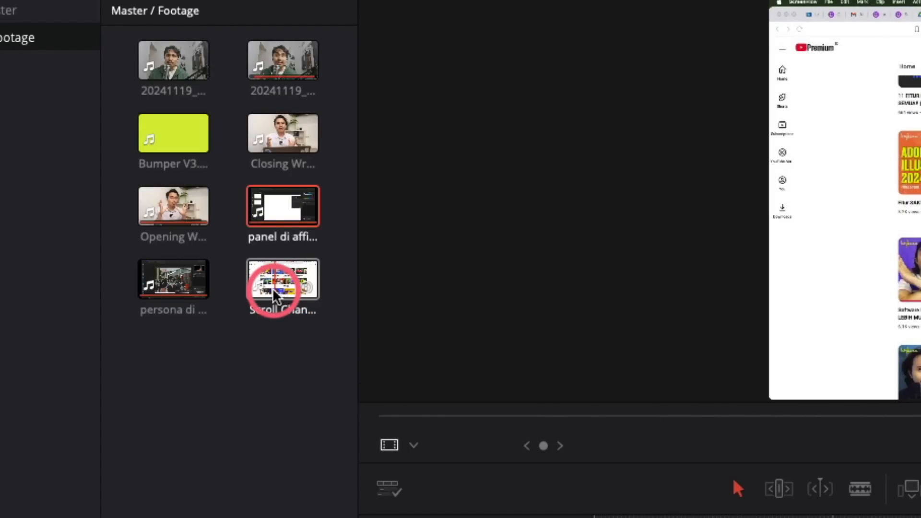
{"action": "left_click", "coordinate": [276, 289]}
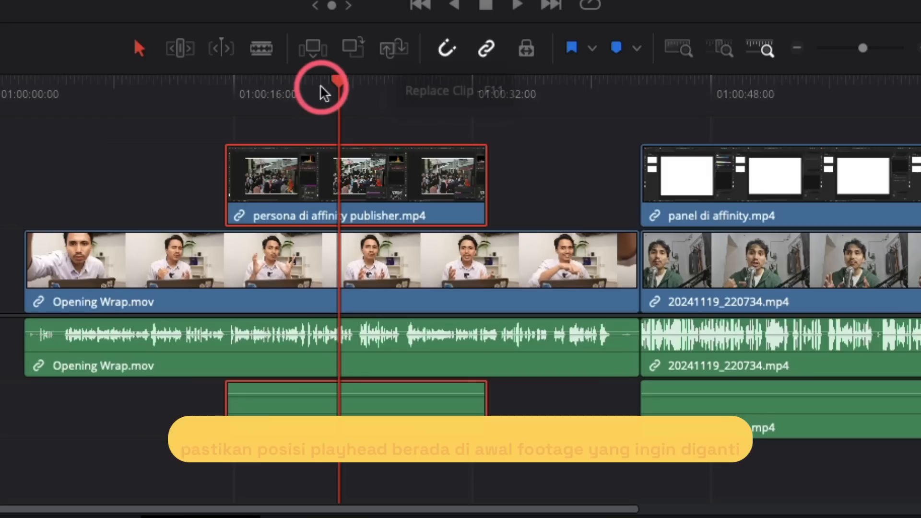
{"action": "left_click_drag", "start_coordinate": [341, 84], "coordinate": [232, 98]}
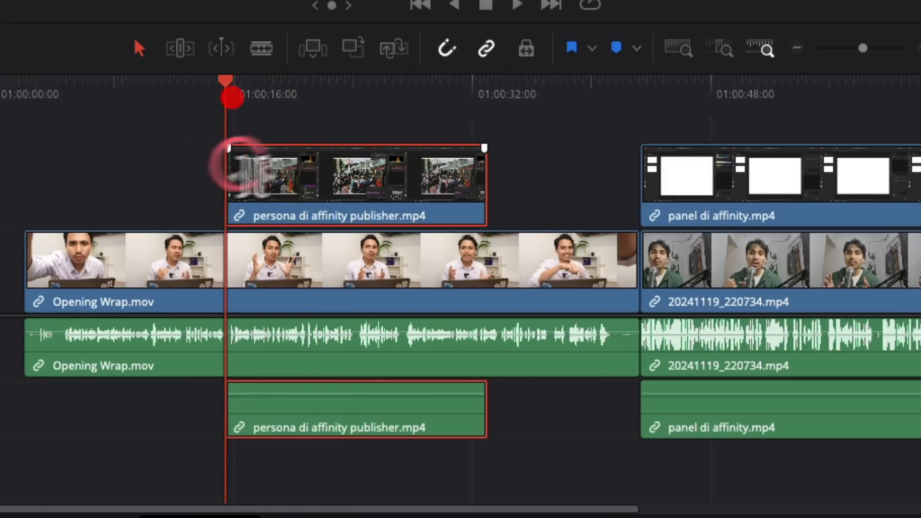
{"action": "left_click", "coordinate": [393, 53]}
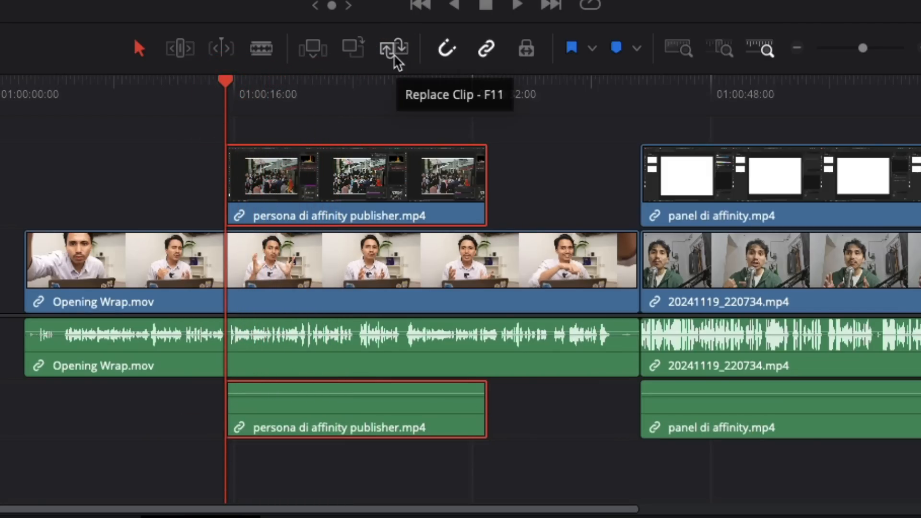
{"action": "left_click", "coordinate": [396, 61]}
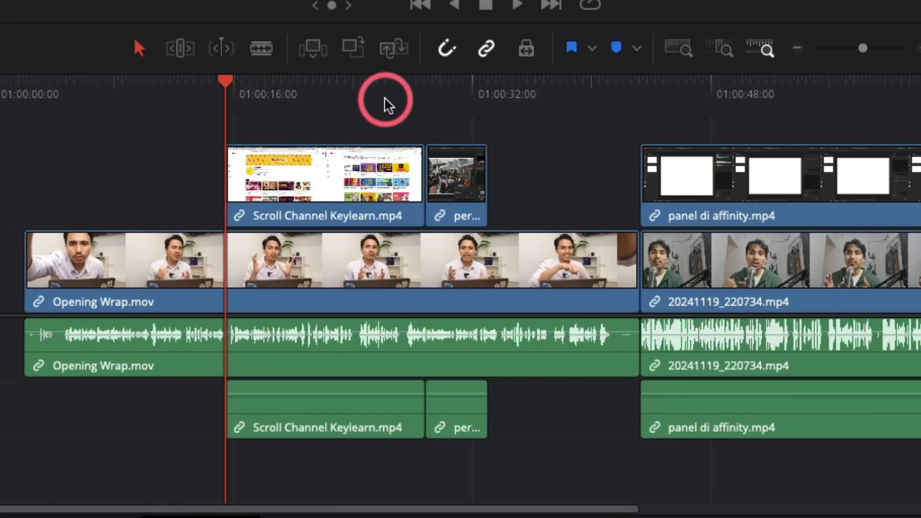
Delete the leftover piece of persona di affinity publisher.mp4 after Scroll Channel Keylearn.mp4.
{"action": "left_click_drag", "start_coordinate": [407, 98], "coordinate": [425, 96]}
{"action": "left_click", "coordinate": [462, 159]}
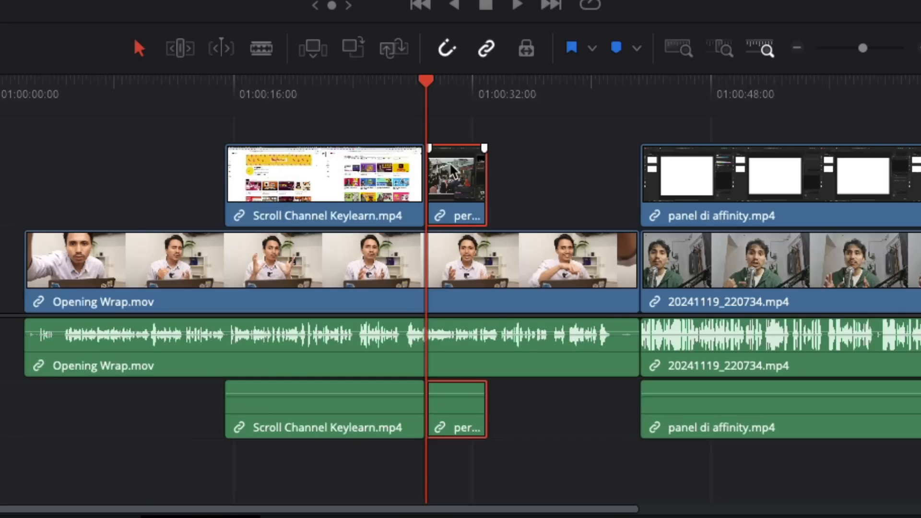
{"action": "key", "text": "BackSpace"}
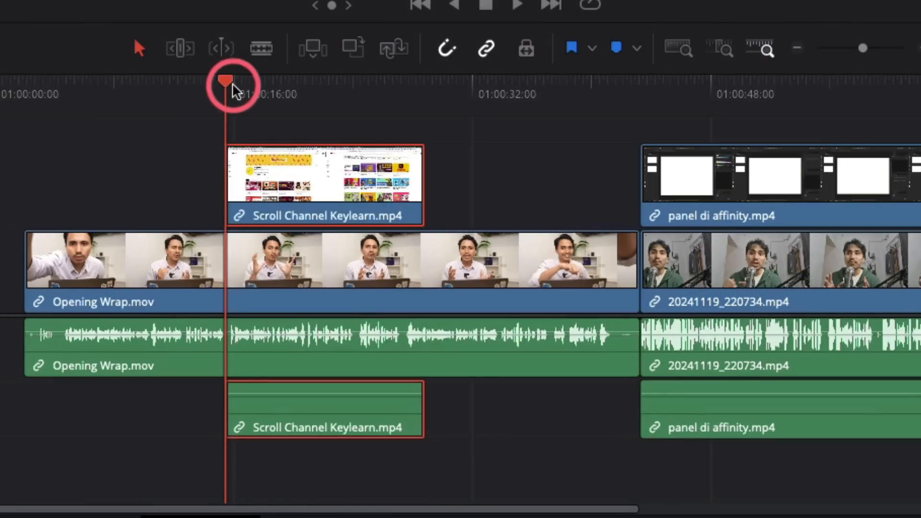
Replace panel di affinity.mp4 with Scroll Channel Keylearn.mp4 from a playhead position partway through it, at about 01:00:52.
{"action": "left_click_drag", "start_coordinate": [235, 90], "coordinate": [765, 125]}
{"action": "left_click", "coordinate": [801, 178]}
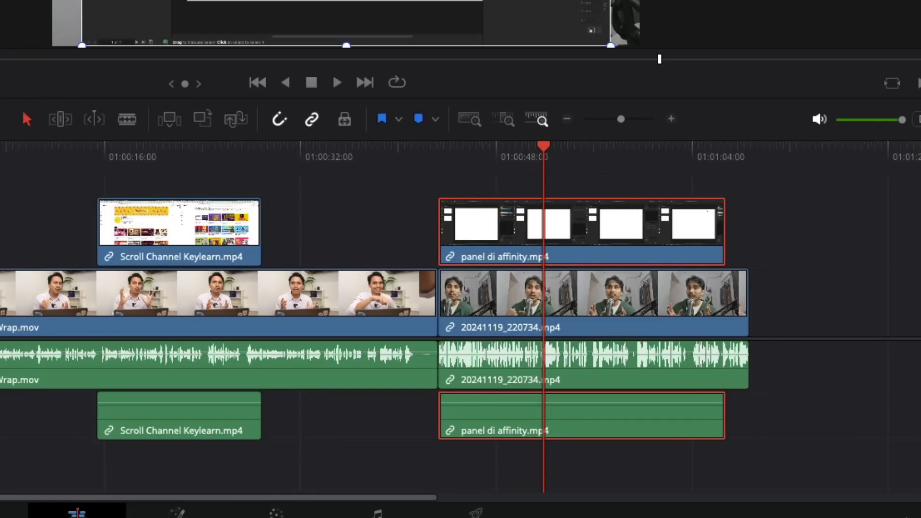
{"action": "left_click", "coordinate": [275, 230]}
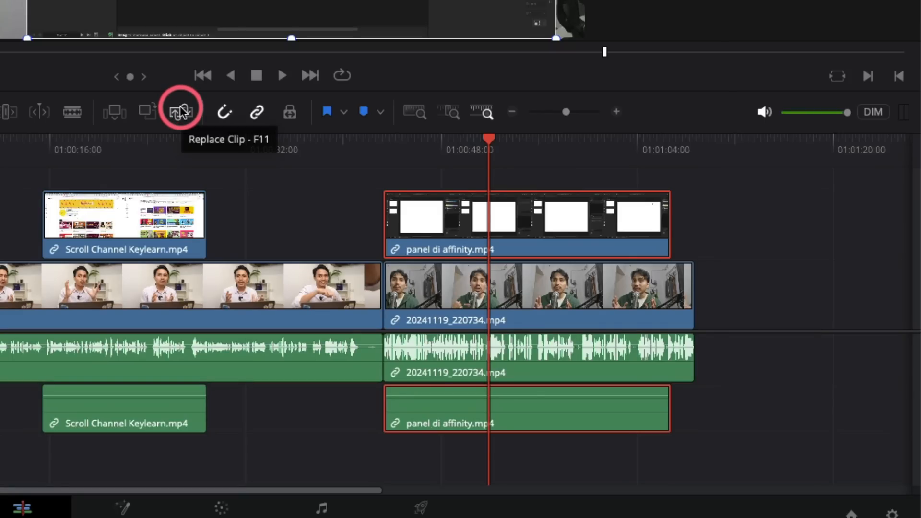
{"action": "left_click", "coordinate": [181, 112]}
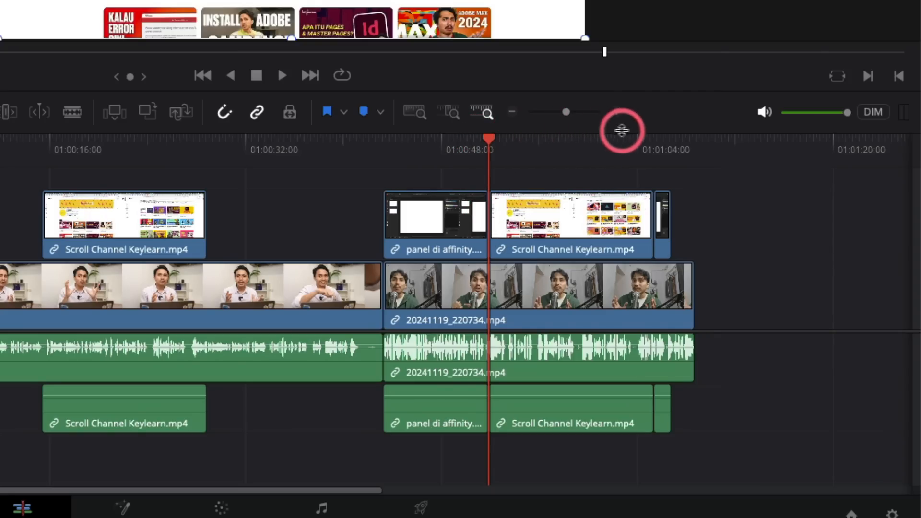
Examine the leftover piece of panel di affinity.mp4 following the second Scroll Channel Keylearn.mp4 clip.
{"action": "left_click", "coordinate": [643, 152]}
{"action": "left_click", "coordinate": [662, 196]}
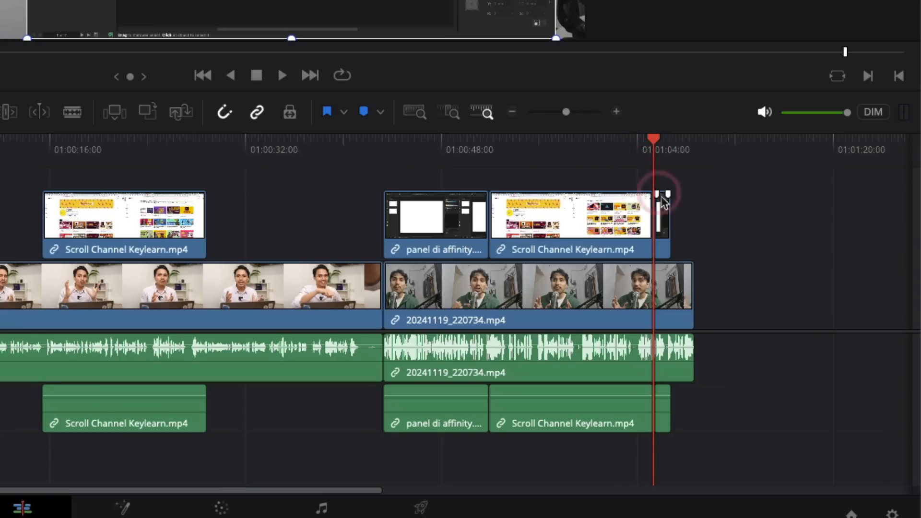
{"action": "left_click", "coordinate": [182, 114]}
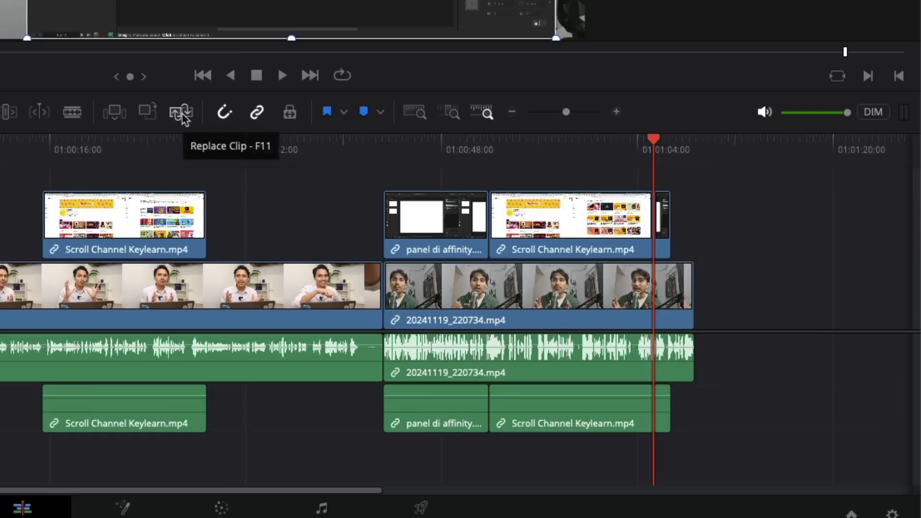
Select the first Scroll Channel Keylearn.mp4 clip and turn on the on-screen Transform controls in the viewer.
{"action": "mouse_move", "coordinate": [72, 179]}
{"action": "left_mouse_down"}
{"action": "mouse_move", "coordinate": [68, 164]}
{"action": "mouse_move", "coordinate": [51, 172]}
{"action": "left_mouse_up"}
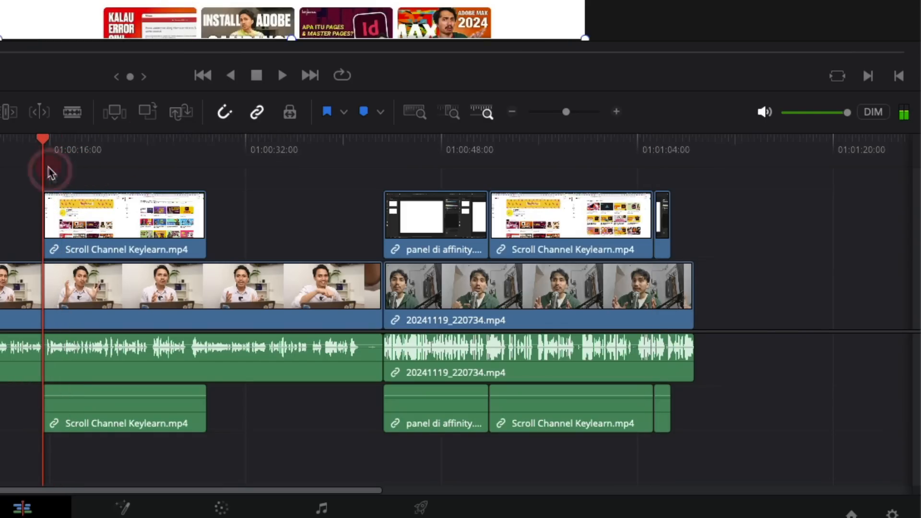
{"action": "left_click", "coordinate": [65, 207]}
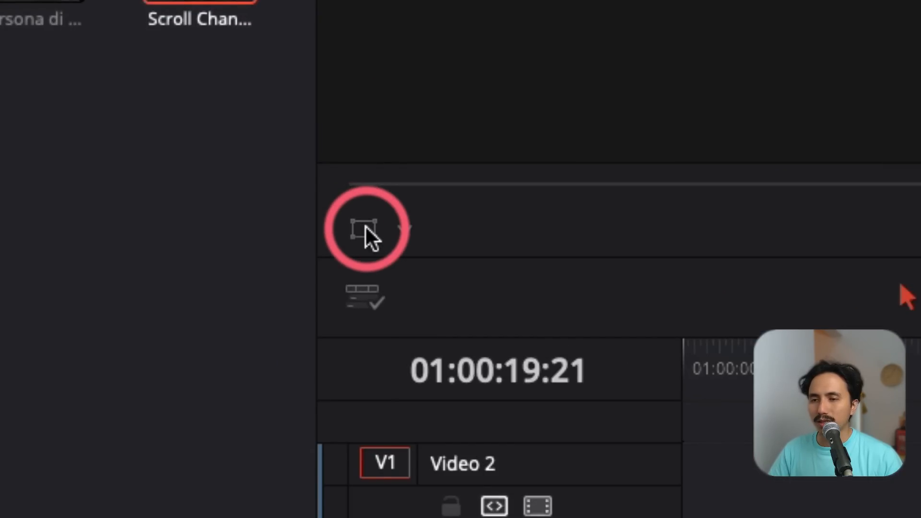
{"action": "left_click", "coordinate": [364, 228]}
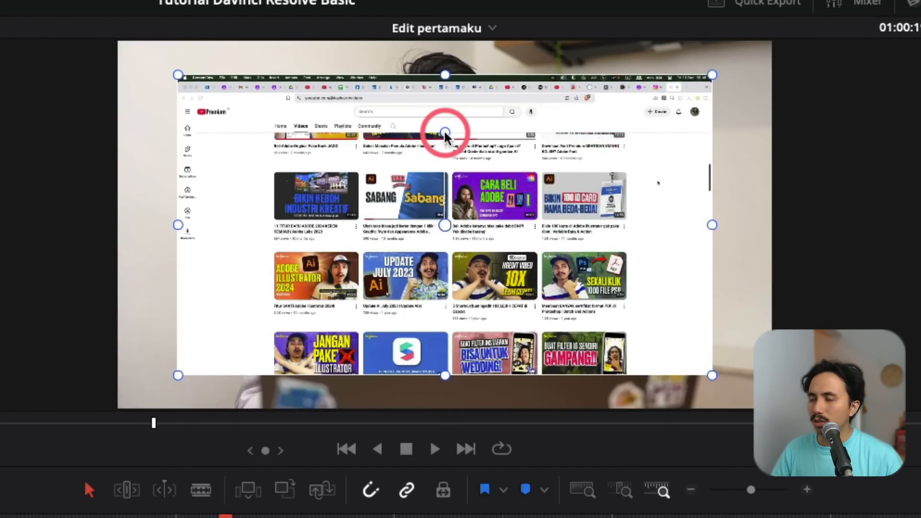
Try rotating the scaled-down Scroll Channel Keylearn.mp4 picture upside down around its center with the on-screen controls.
{"action": "left_click_drag", "start_coordinate": [445, 131], "coordinate": [444, 259]}
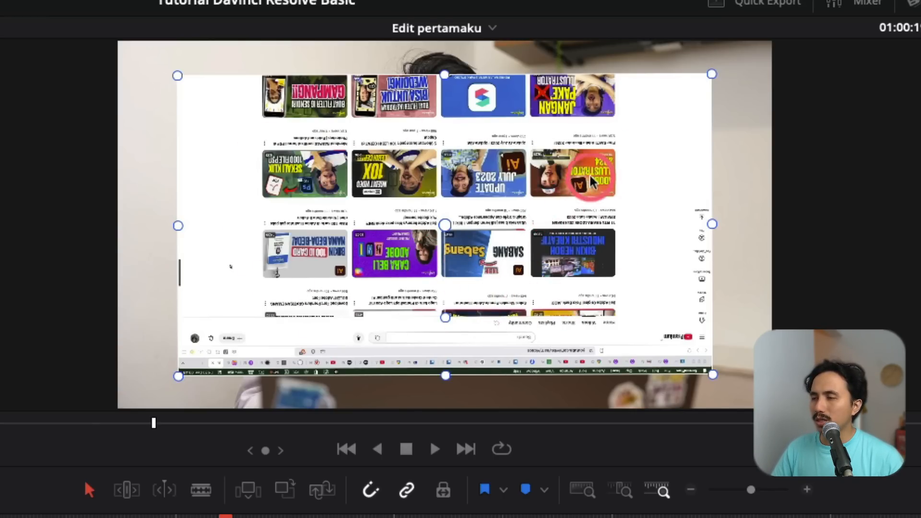
{"action": "left_click_drag", "start_coordinate": [569, 238], "coordinate": [516, 272]}
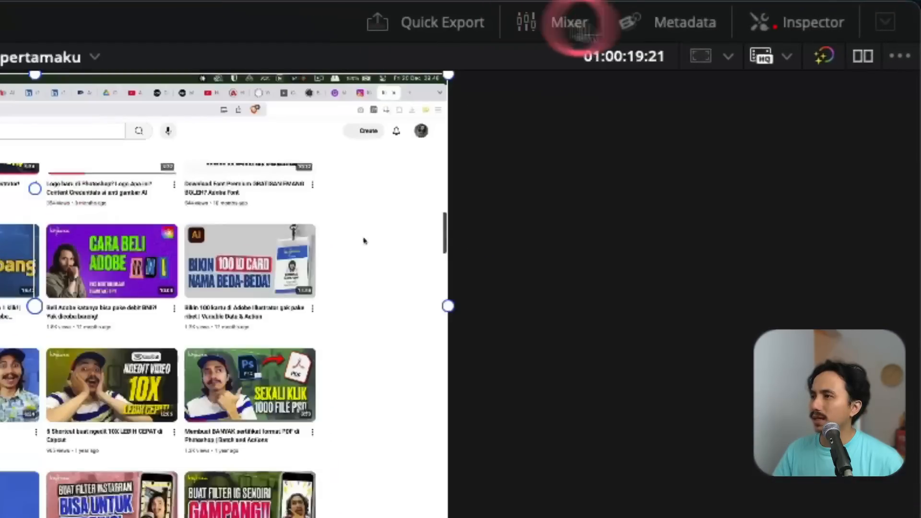
Open the Inspector for the selected Scroll Channel Keylearn.mp4 clip.
{"action": "left_click", "coordinate": [779, 33]}
{"action": "left_click", "coordinate": [779, 33]}
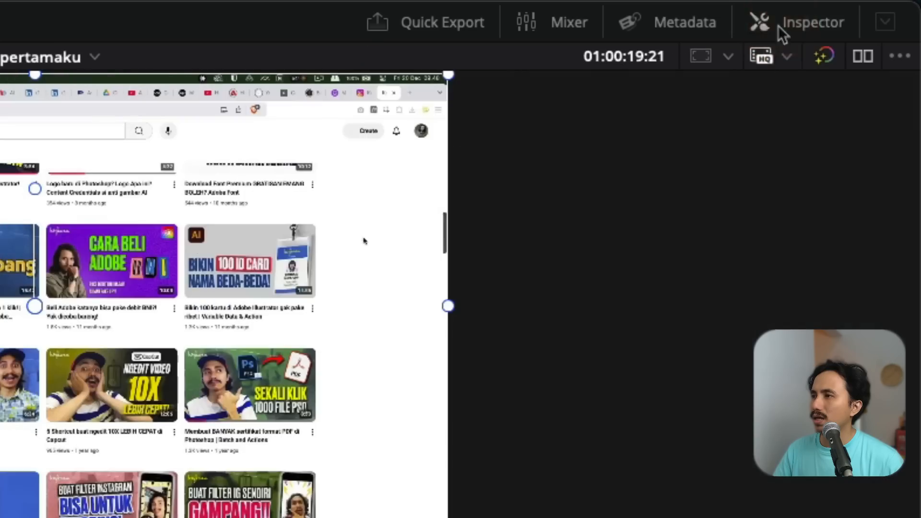
{"action": "left_click", "coordinate": [779, 33]}
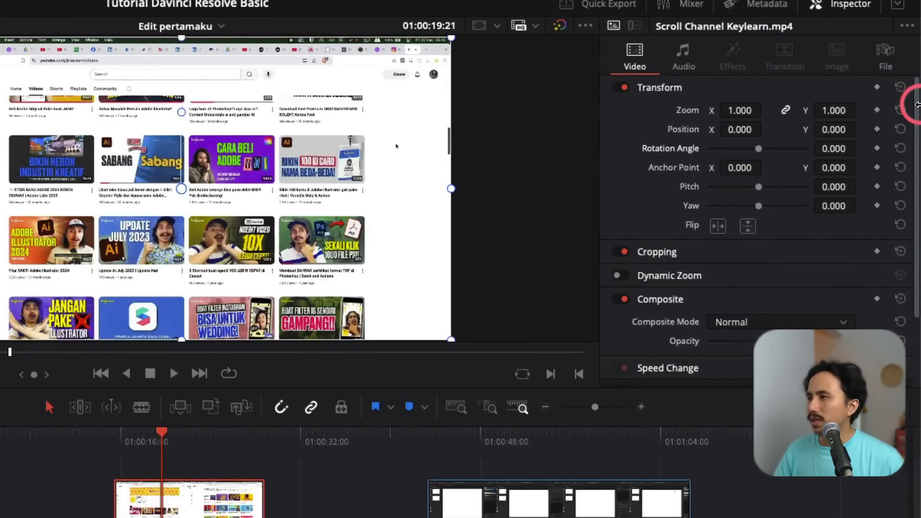
Examine the video and audio settings available for Scroll Channel Keylearn.mp4, ending on its video settings.
{"action": "left_click_drag", "start_coordinate": [916, 103], "coordinate": [915, 95]}
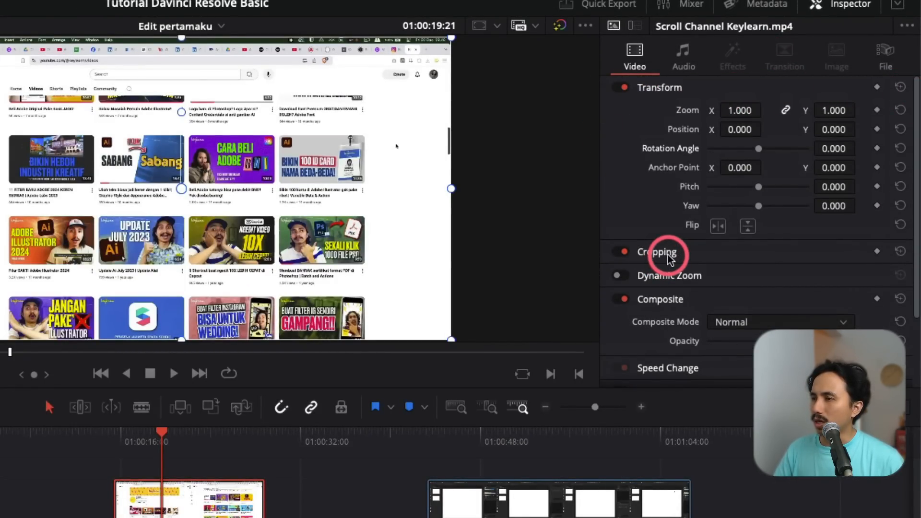
{"action": "left_click_drag", "start_coordinate": [915, 247], "coordinate": [915, 303]}
{"action": "scroll", "coordinate": [758, 332], "scroll_direction": "down", "scroll_amount": 1}
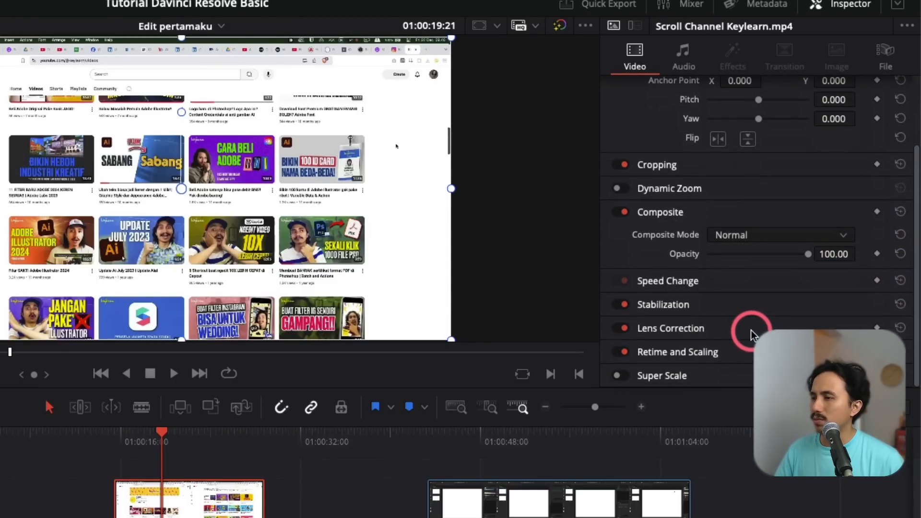
{"action": "scroll", "coordinate": [676, 276], "scroll_direction": "up", "scroll_amount": 4}
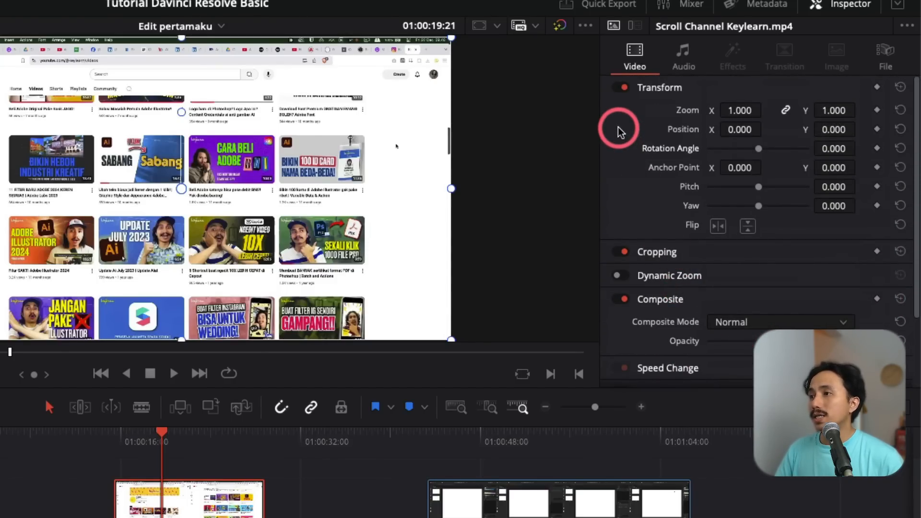
{"action": "left_click", "coordinate": [681, 69]}
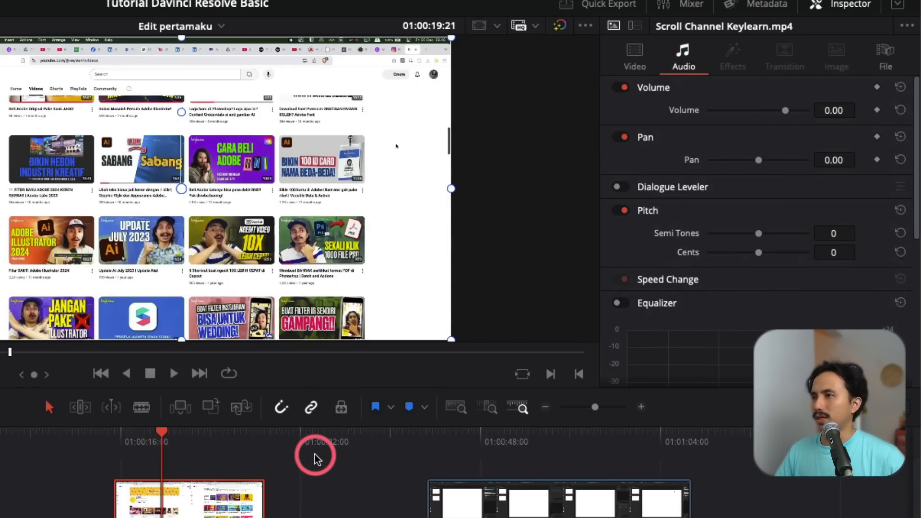
{"action": "left_click", "coordinate": [621, 67]}
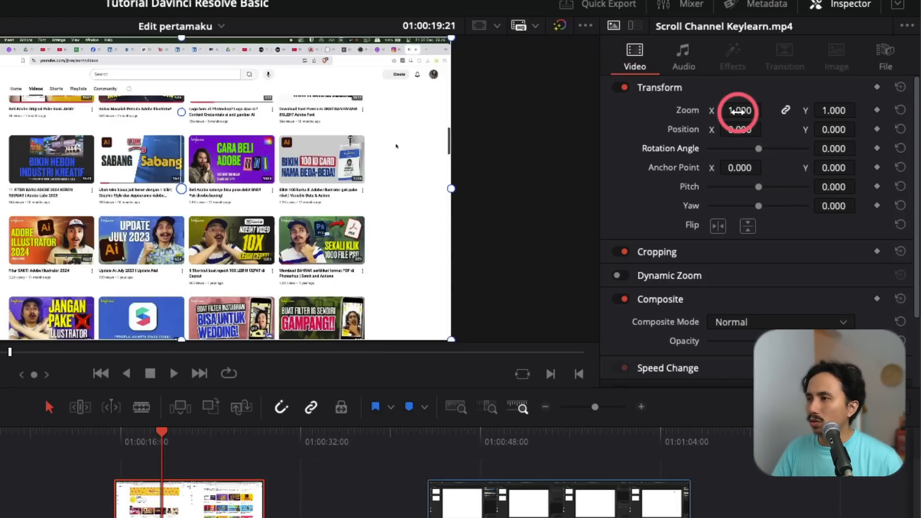
Set the clip's linked X and Y zoom to 1.190, and try unlinking and relinking the two axes.
{"action": "mouse_move", "coordinate": [739, 111]}
{"action": "left_mouse_down"}
{"action": "mouse_move", "coordinate": [764, 124]}
{"action": "mouse_move", "coordinate": [740, 113]}
{"action": "mouse_move", "coordinate": [880, 120]}
{"action": "mouse_move", "coordinate": [764, 137]}
{"action": "mouse_move", "coordinate": [685, 129]}
{"action": "mouse_move", "coordinate": [718, 138]}
{"action": "mouse_move", "coordinate": [711, 144]}
{"action": "mouse_move", "coordinate": [737, 111]}
{"action": "left_mouse_up"}
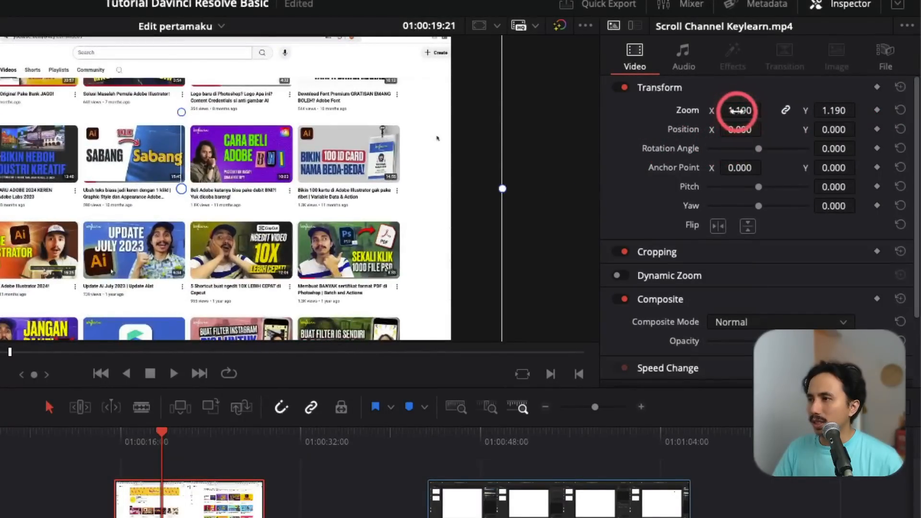
{"action": "left_click", "coordinate": [785, 109]}
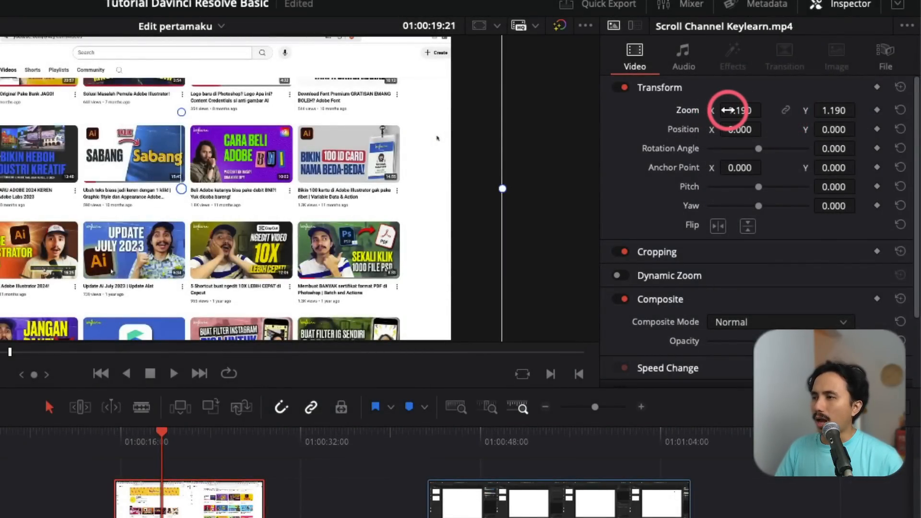
{"action": "mouse_move", "coordinate": [740, 110]}
{"action": "left_mouse_down"}
{"action": "mouse_move", "coordinate": [756, 108]}
{"action": "mouse_move", "coordinate": [681, 122]}
{"action": "mouse_move", "coordinate": [753, 119]}
{"action": "mouse_move", "coordinate": [654, 134]}
{"action": "mouse_move", "coordinate": [732, 110]}
{"action": "left_mouse_up"}
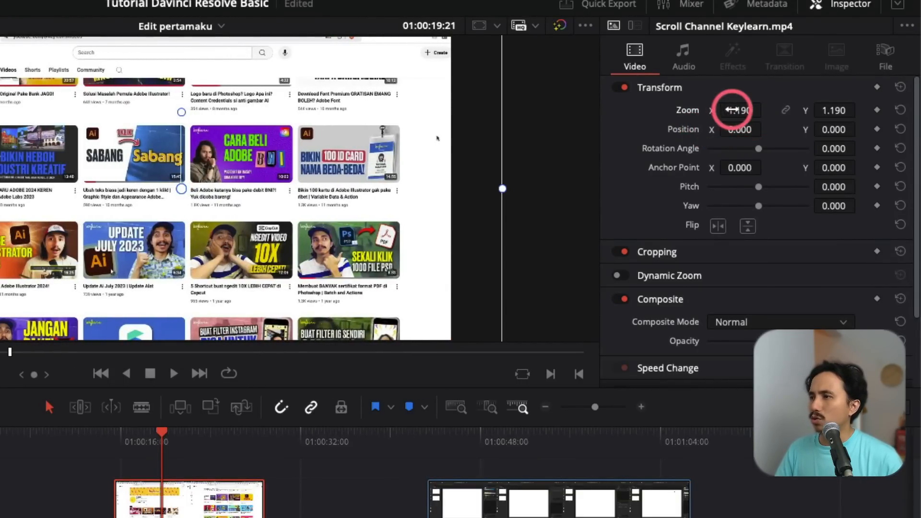
{"action": "left_click", "coordinate": [784, 109]}
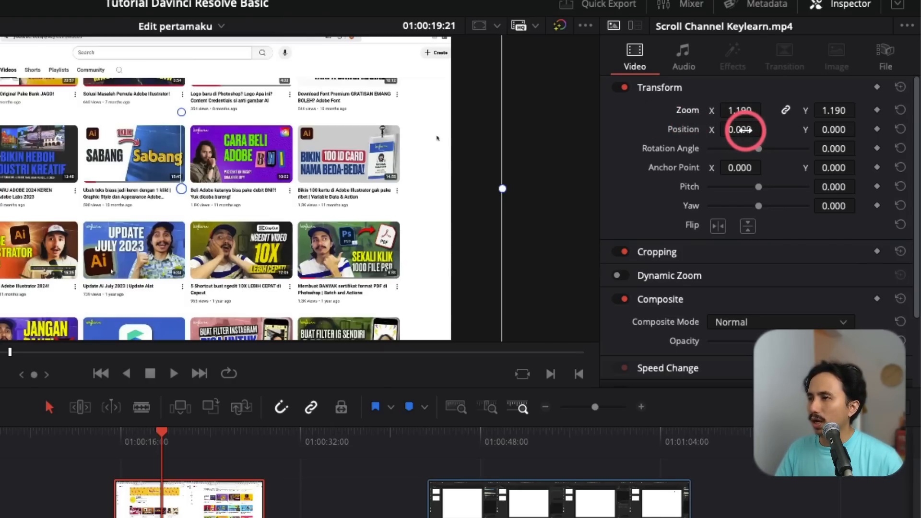
Set the Scroll Channel Keylearn.mp4 clip's position to X -195 and Y 19.
{"action": "left_click_drag", "start_coordinate": [741, 129], "coordinate": [26, 387]}
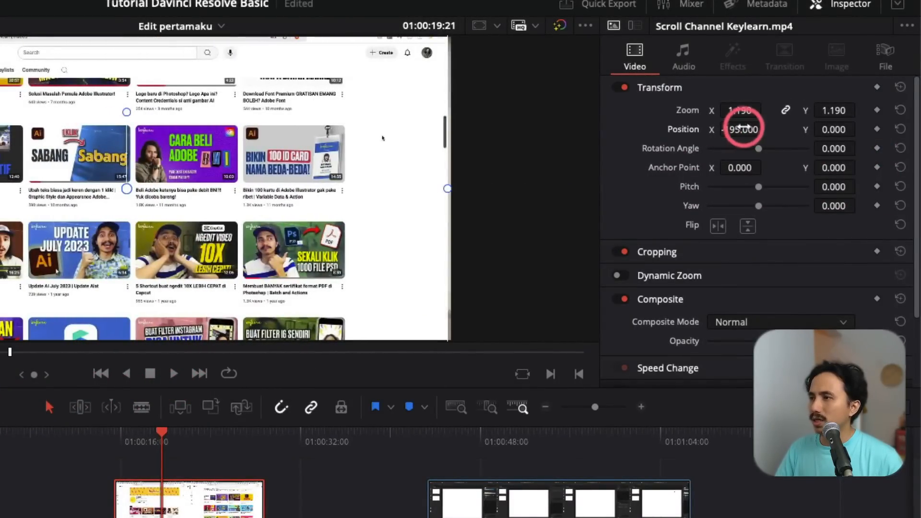
{"action": "left_click", "coordinate": [876, 110]}
{"action": "left_click_drag", "start_coordinate": [833, 129], "coordinate": [635, 166]}
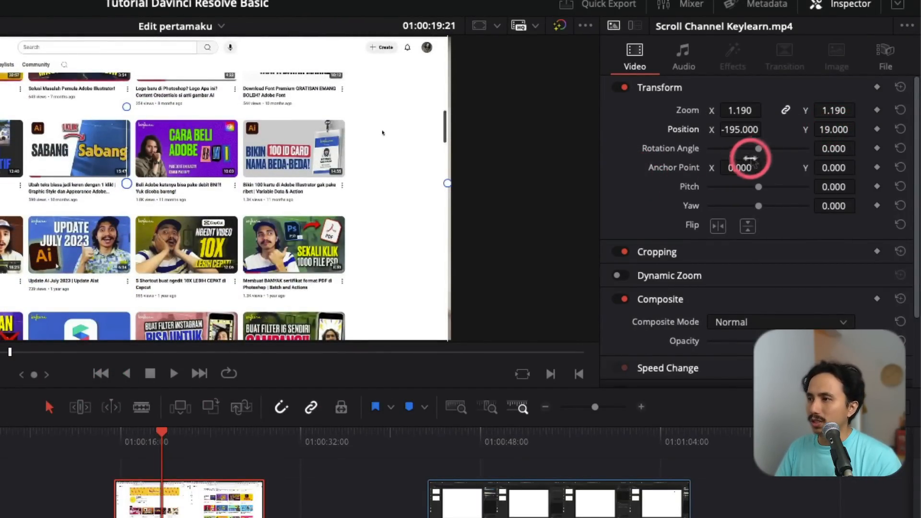
Try out the clip's rotation angle, pitch and yaw, and return each of them to 0.
{"action": "left_click_drag", "start_coordinate": [760, 156], "coordinate": [739, 160]}
{"action": "double_click", "coordinate": [739, 160]}
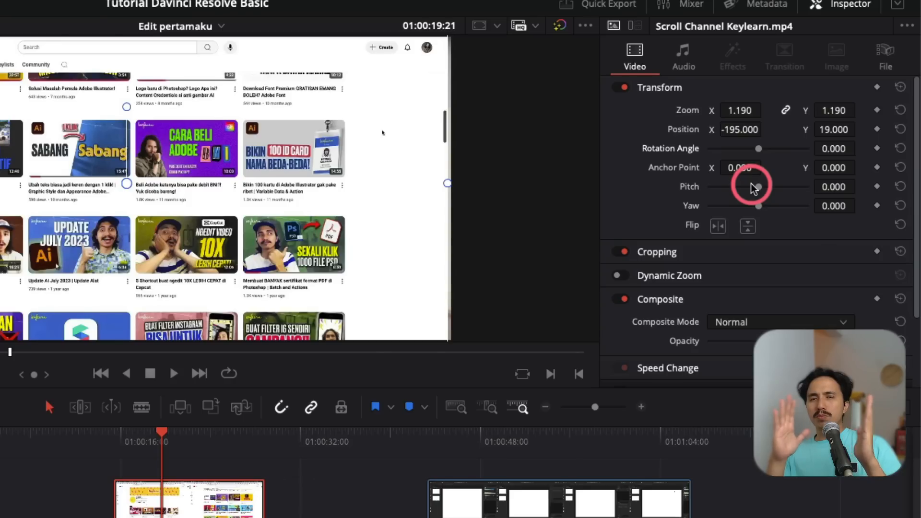
{"action": "left_click_drag", "start_coordinate": [752, 188], "coordinate": [794, 193]}
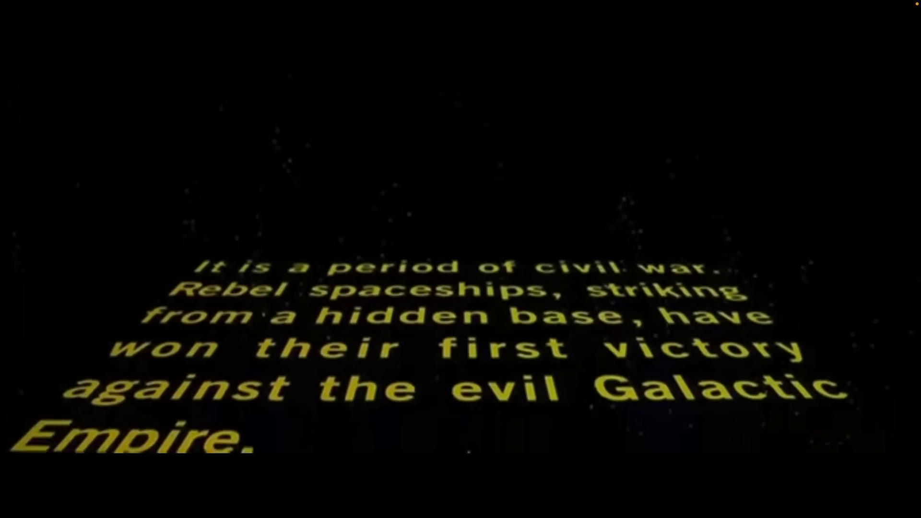
{"action": "left_click", "coordinate": [764, 209]}
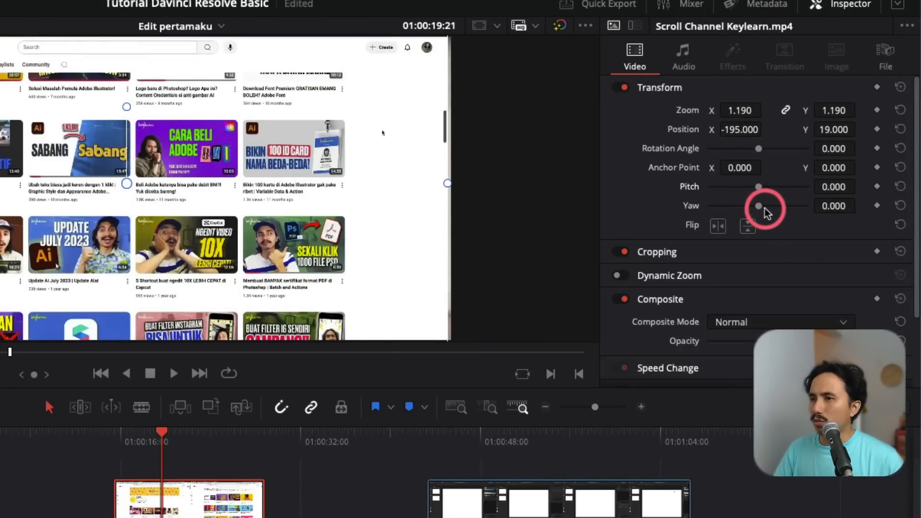
{"action": "left_click_drag", "start_coordinate": [765, 208], "coordinate": [767, 211]}
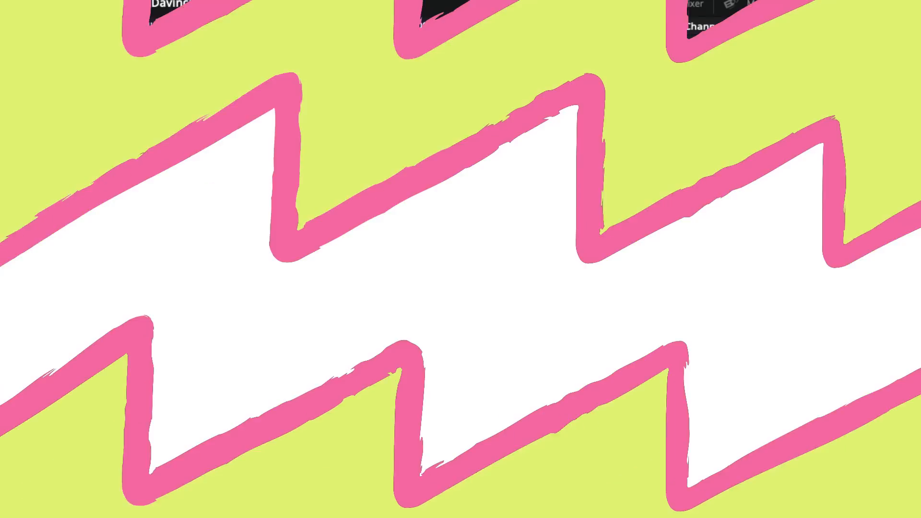
{"action": "left_click", "coordinate": [397, 499]}
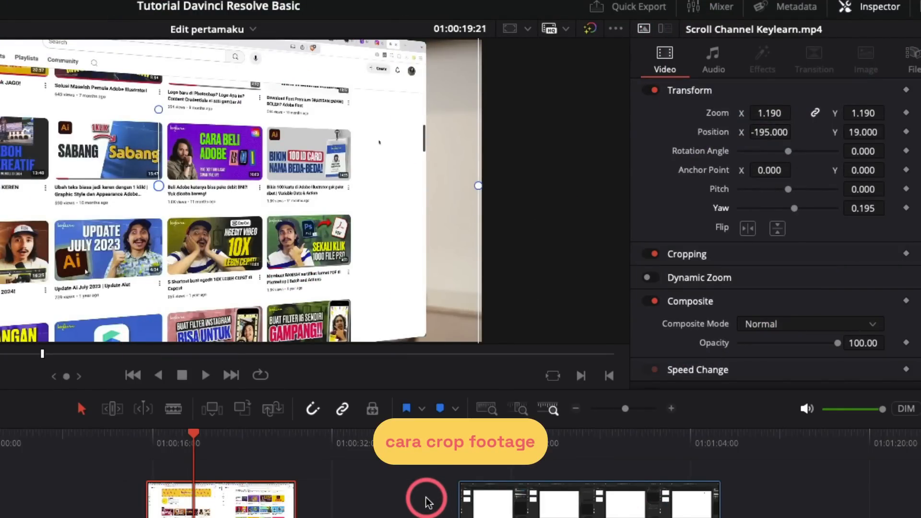
{"action": "key", "text": "ctrl+z"}
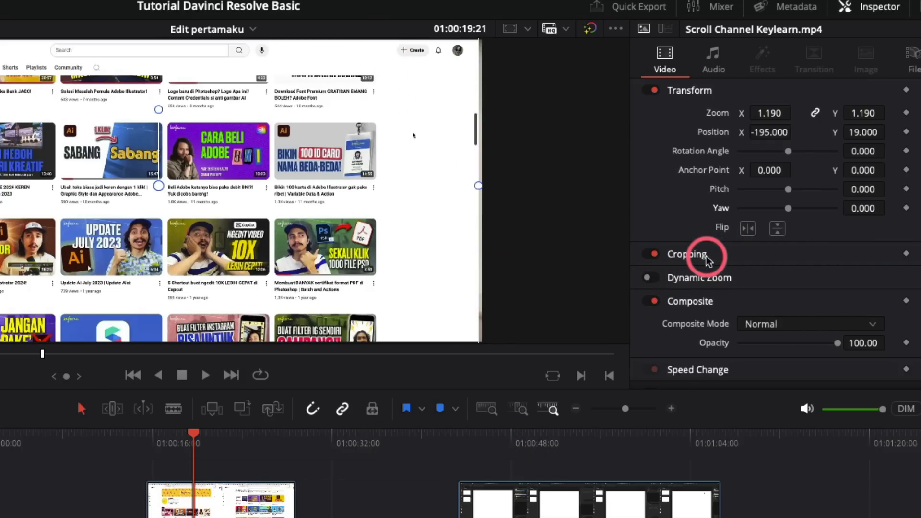
Collapse the clip's Transform settings and expand its Cropping settings.
{"action": "left_click", "coordinate": [732, 261]}
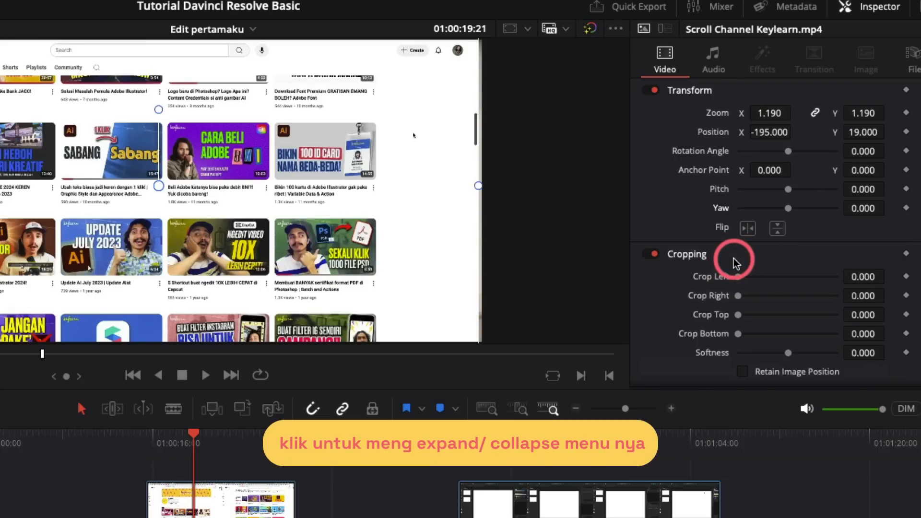
{"action": "left_click", "coordinate": [736, 259]}
{"action": "left_click", "coordinate": [734, 91]}
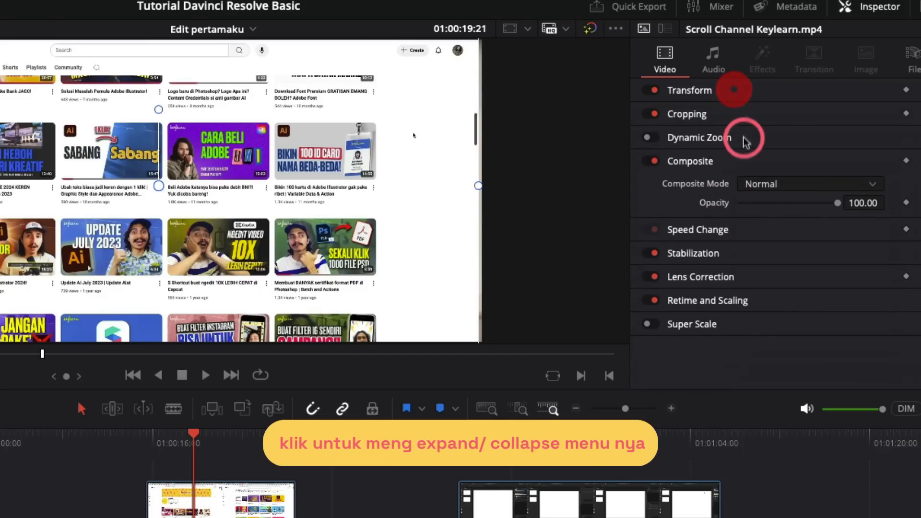
{"action": "left_click", "coordinate": [741, 116]}
{"action": "left_click", "coordinate": [729, 94]}
{"action": "left_click", "coordinate": [730, 93]}
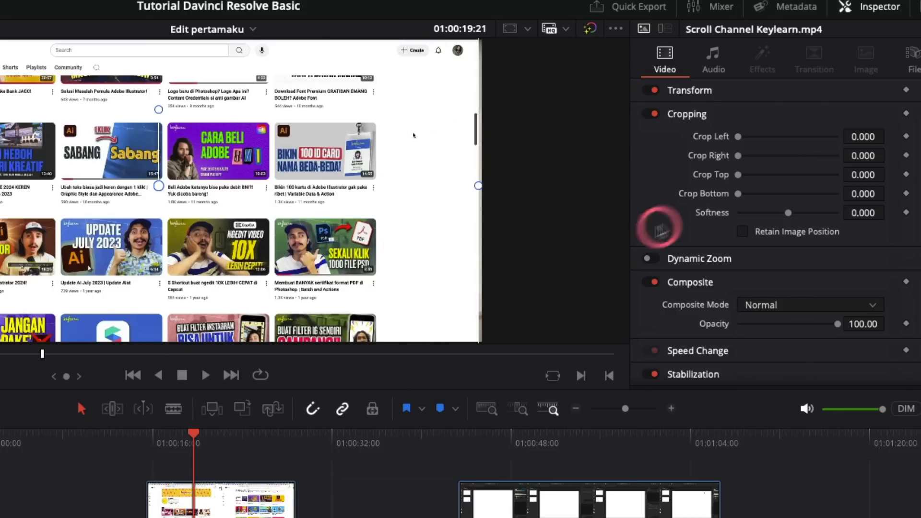
Crop the clip about 615.6 left, 278.5 right, 156.6 top and 247.3 bottom, and soften the cropped edges.
{"action": "left_click_drag", "start_coordinate": [735, 155], "coordinate": [760, 194]}
{"action": "left_click_drag", "start_coordinate": [756, 139], "coordinate": [770, 139]}
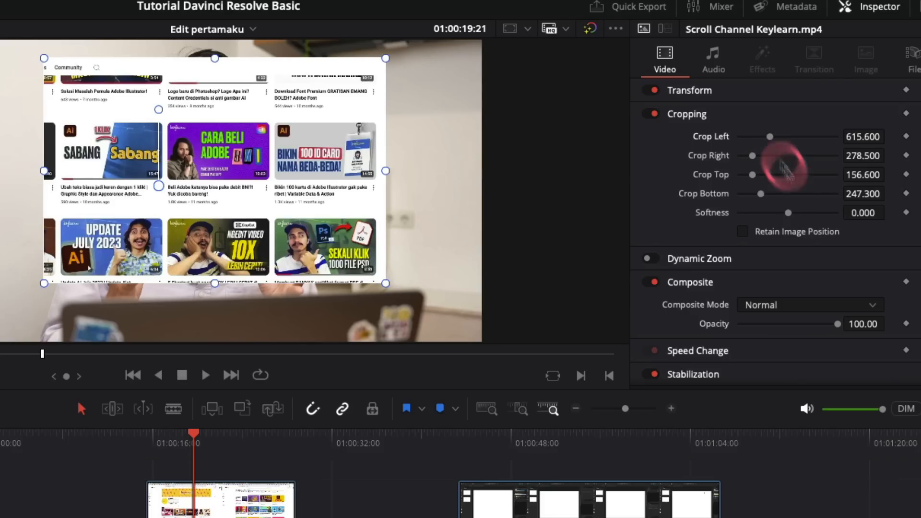
{"action": "left_click_drag", "start_coordinate": [788, 212], "coordinate": [770, 225]}
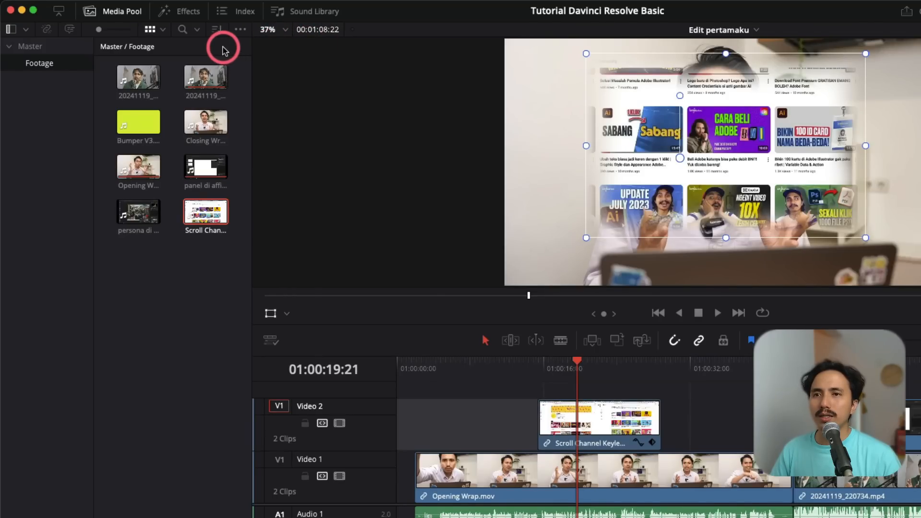
Show the effects library in place of the media pool and list its video transitions.
{"action": "left_click", "coordinate": [188, 14]}
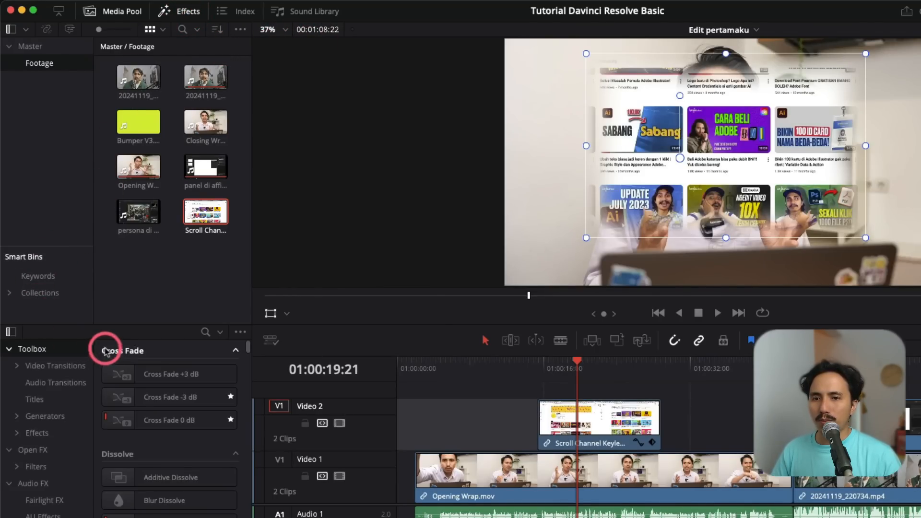
{"action": "left_click", "coordinate": [109, 15]}
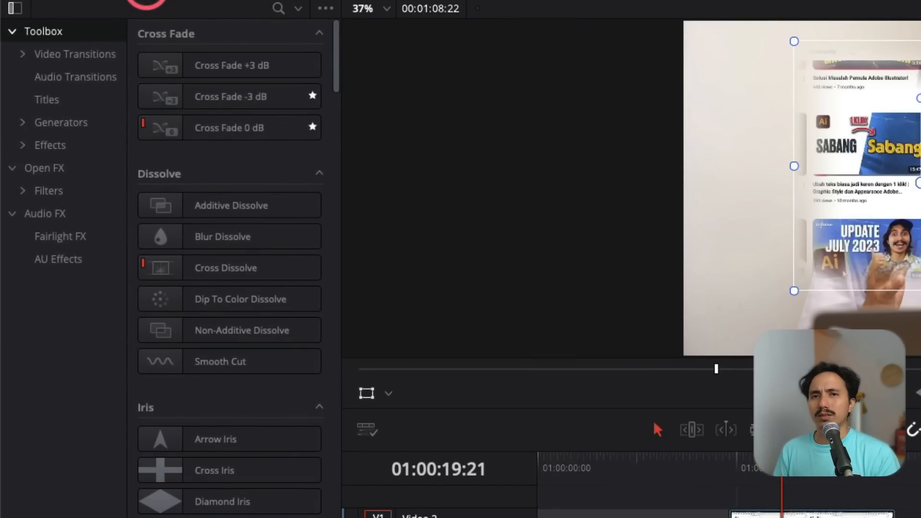
{"action": "left_click", "coordinate": [56, 48]}
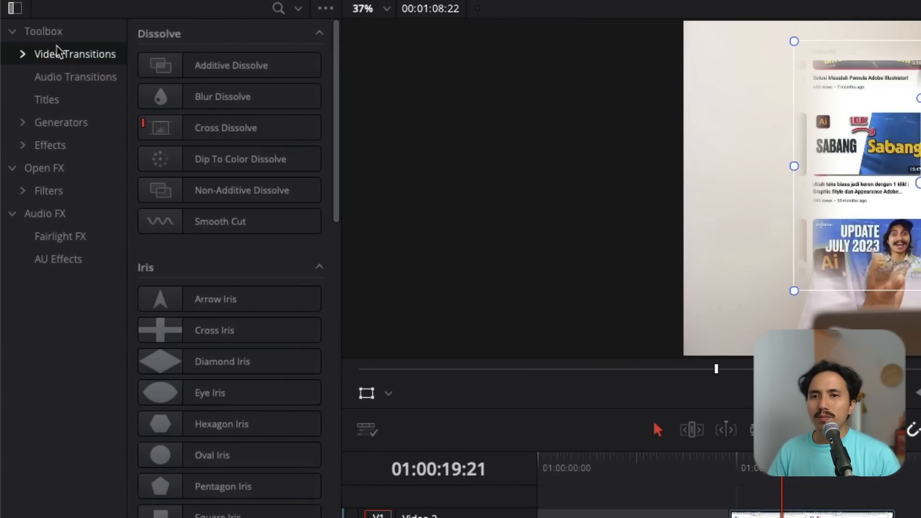
{"action": "left_click", "coordinate": [21, 59]}
{"action": "left_click", "coordinate": [21, 58]}
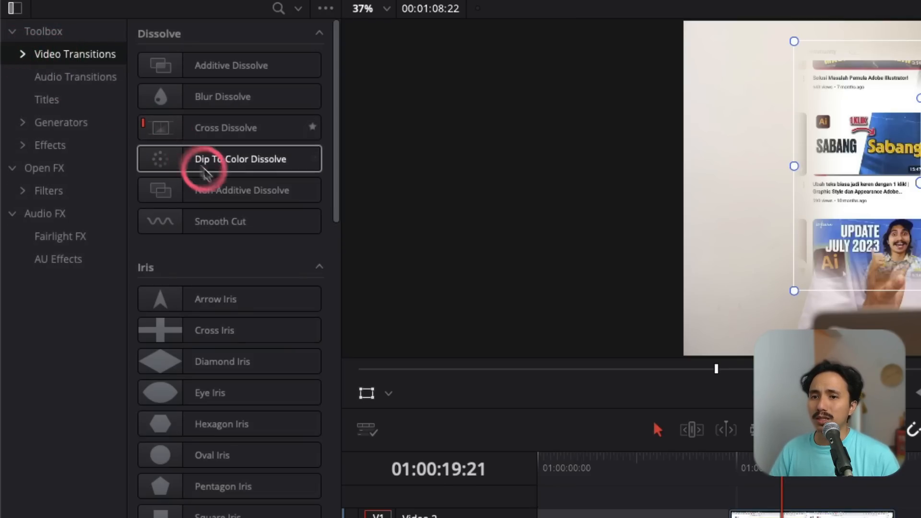
Add the Triangle Left transition at the cut between Opening Wrap.mov and 20241119_220734.mp4 on Video 1.
{"action": "scroll", "coordinate": [212, 191], "scroll_direction": "down", "scroll_amount": 6}
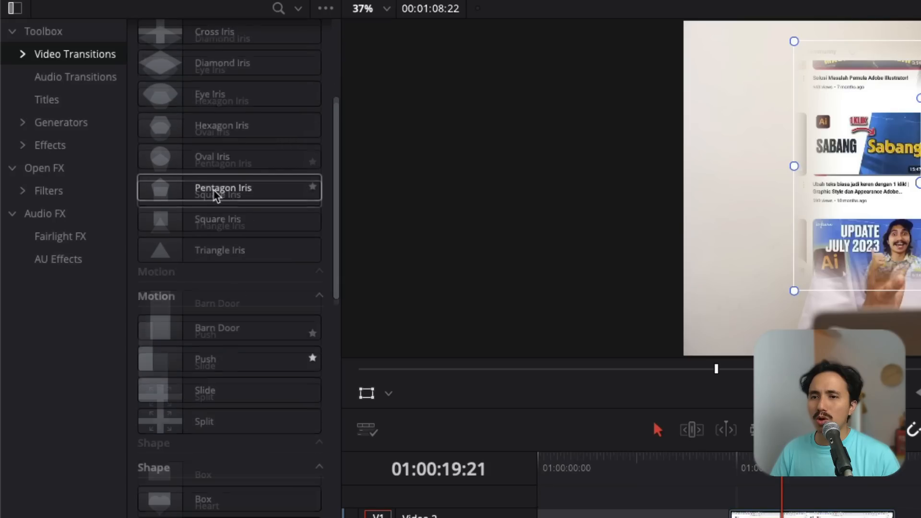
{"action": "scroll", "coordinate": [216, 195], "scroll_direction": "down", "scroll_amount": 5}
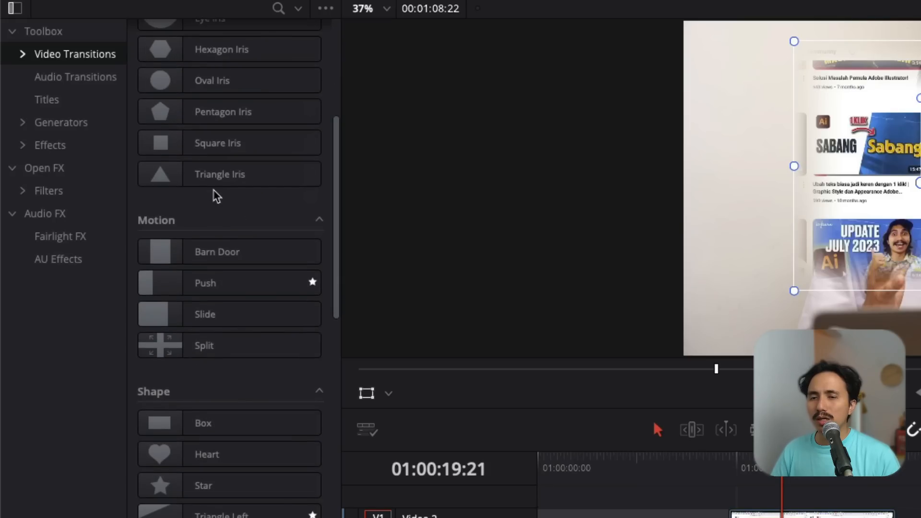
{"action": "scroll", "coordinate": [218, 204], "scroll_direction": "up", "scroll_amount": 2}
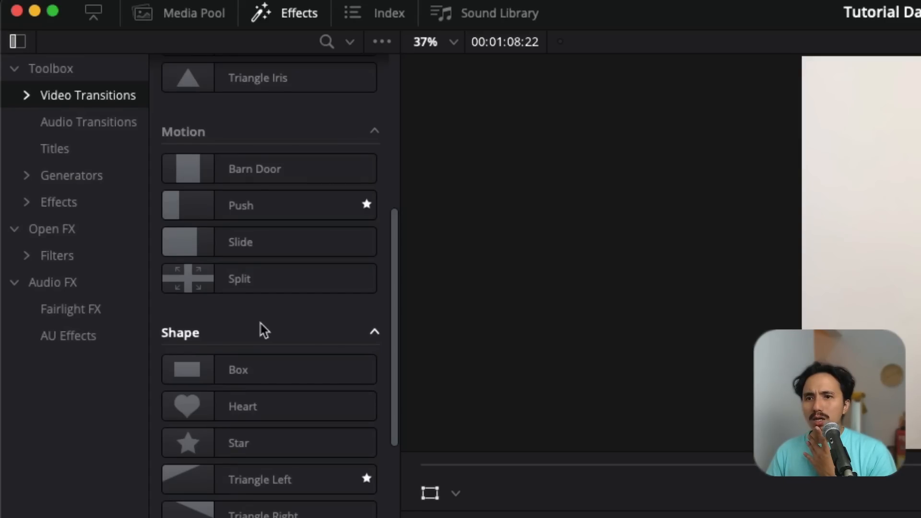
{"action": "left_click", "coordinate": [263, 324]}
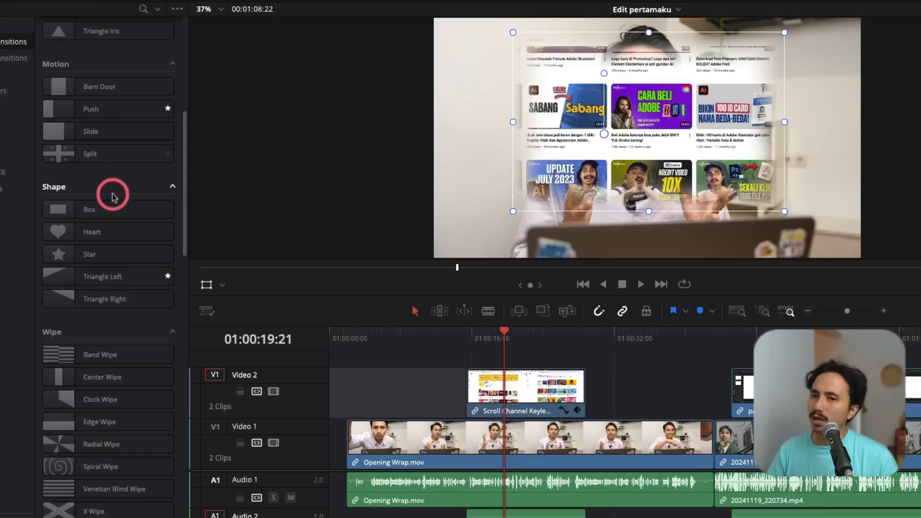
{"action": "left_click_drag", "start_coordinate": [184, 144], "coordinate": [183, 169]}
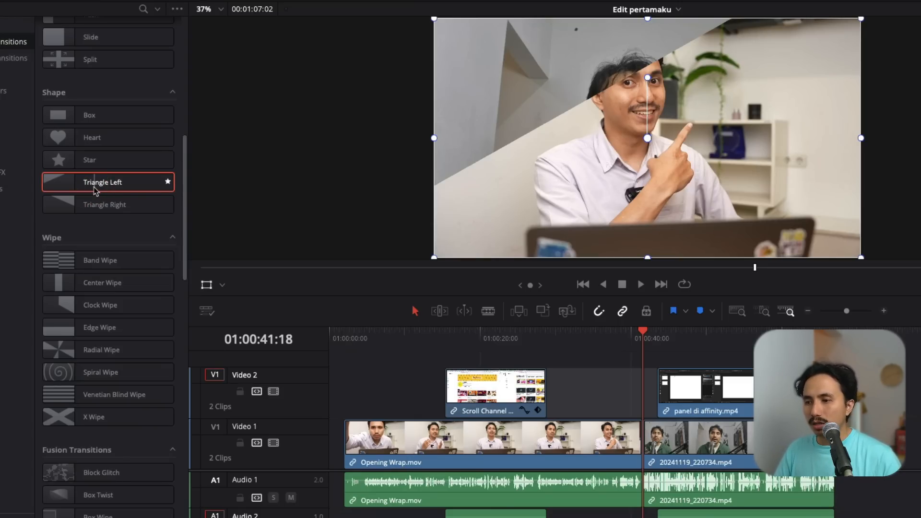
{"action": "left_click_drag", "start_coordinate": [94, 189], "coordinate": [643, 452]}
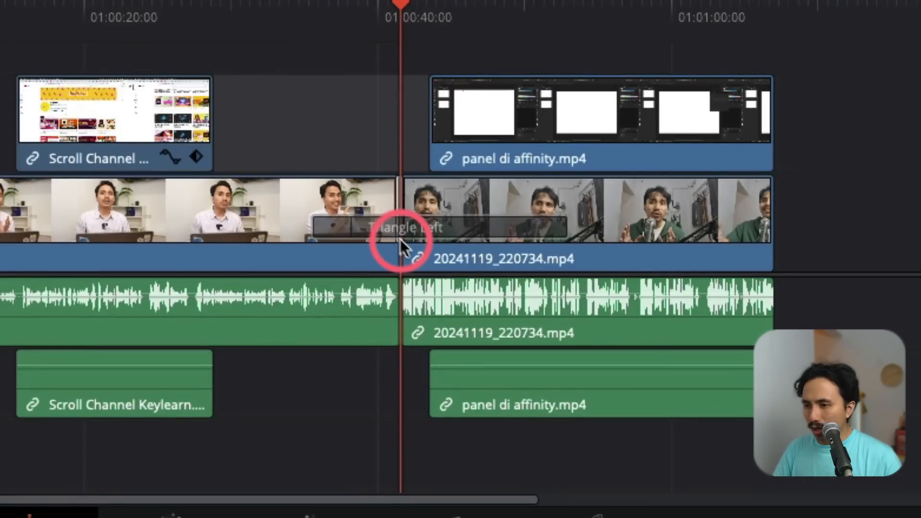
{"action": "left_click_drag", "start_coordinate": [403, 240], "coordinate": [403, 240]}
Lengthen the Triangle Left transition on both sides of the cut and play it back.
{"action": "key", "text": "super+minus"}
{"action": "key", "text": "super+minus"}
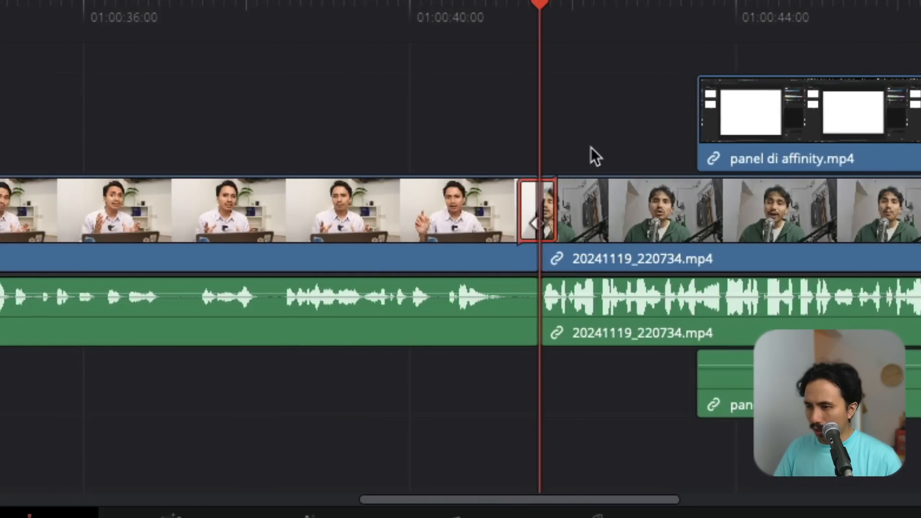
{"action": "key", "text": "super+equal"}
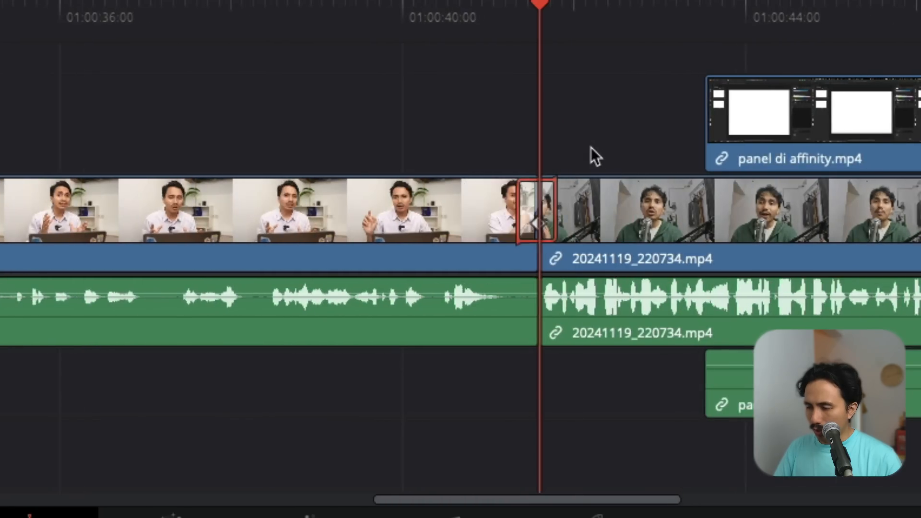
{"action": "left_click_drag", "start_coordinate": [591, 147], "coordinate": [574, 182]}
{"action": "left_click_drag", "start_coordinate": [582, 216], "coordinate": [731, 202]}
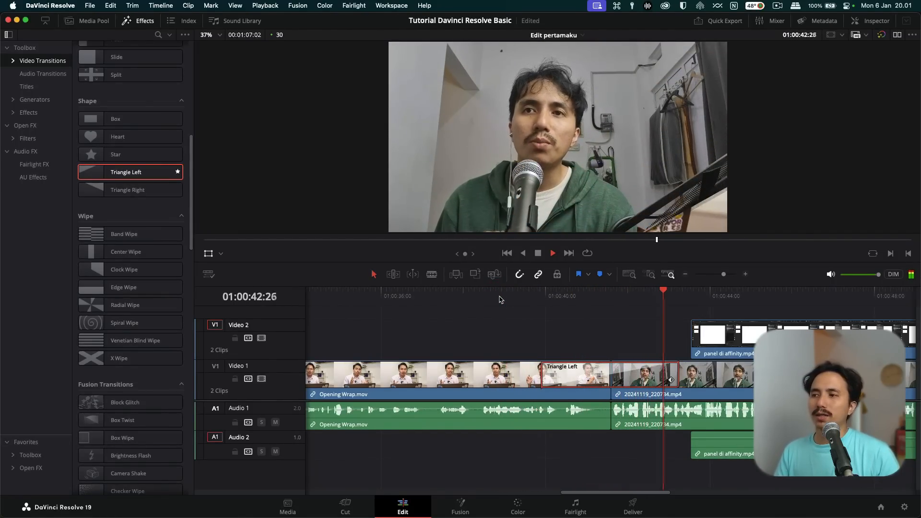
{"action": "key", "text": "space"}
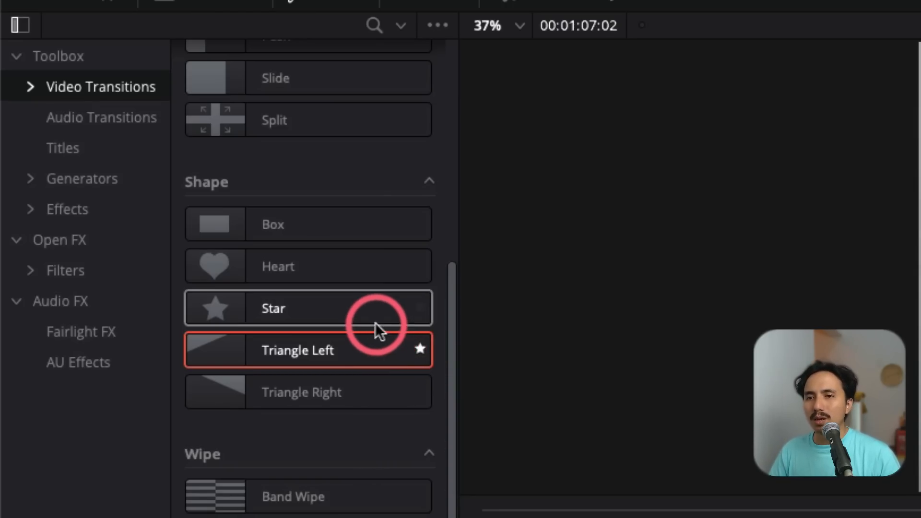
Mark the Star transition as a favorite and list all favorite effects.
{"action": "left_click", "coordinate": [422, 309]}
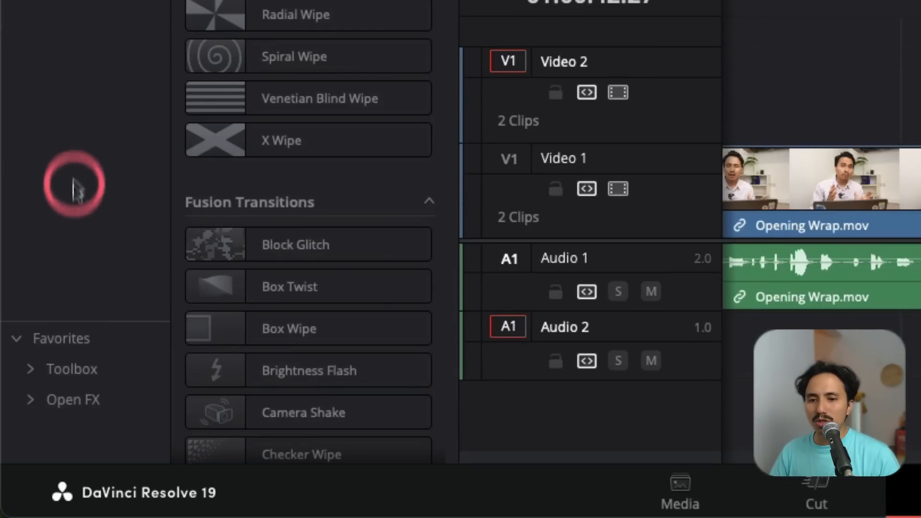
{"action": "left_click", "coordinate": [59, 345]}
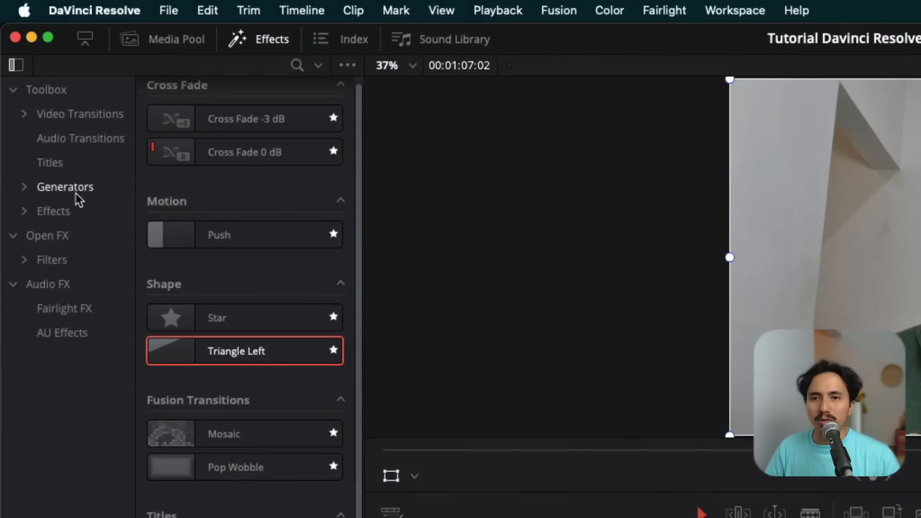
Examine the Open FX effects and preview stylizing ones such as Scanlines, Stylize and Mirrors on the current frame.
{"action": "left_click", "coordinate": [48, 236]}
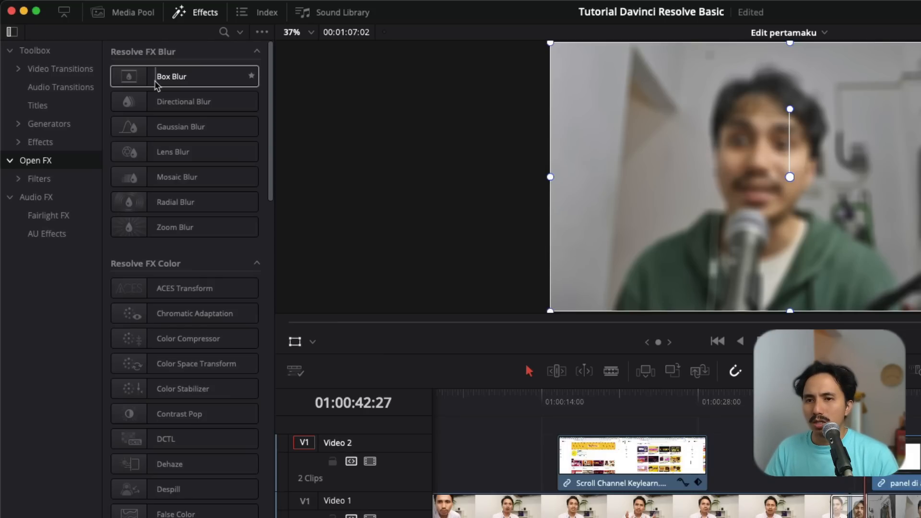
{"action": "scroll", "coordinate": [181, 181], "scroll_direction": "down", "scroll_amount": 5}
{"action": "scroll", "coordinate": [185, 206], "scroll_direction": "down", "scroll_amount": 7}
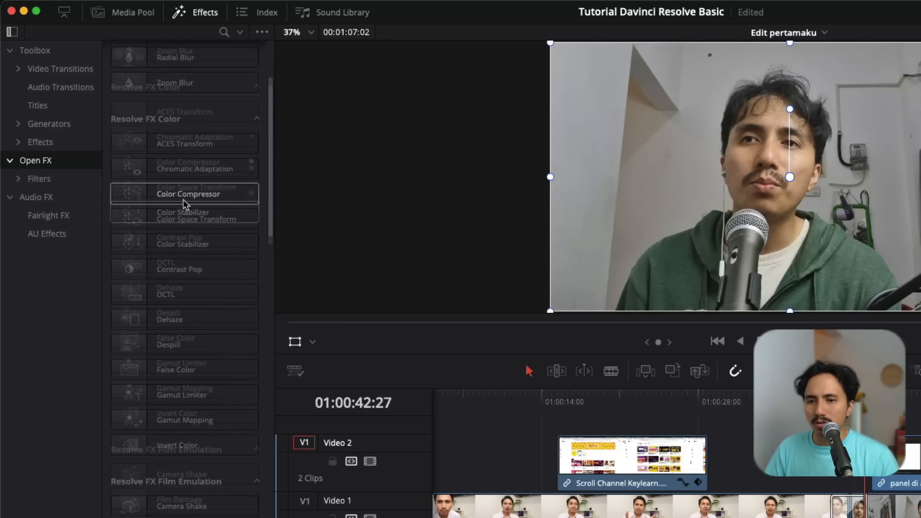
{"action": "left_click", "coordinate": [200, 448]}
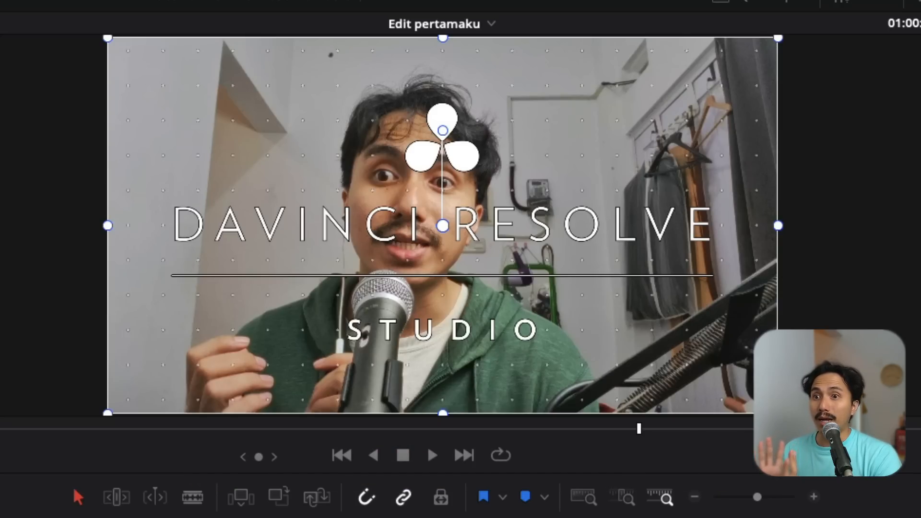
{"action": "left_click", "coordinate": [98, 245]}
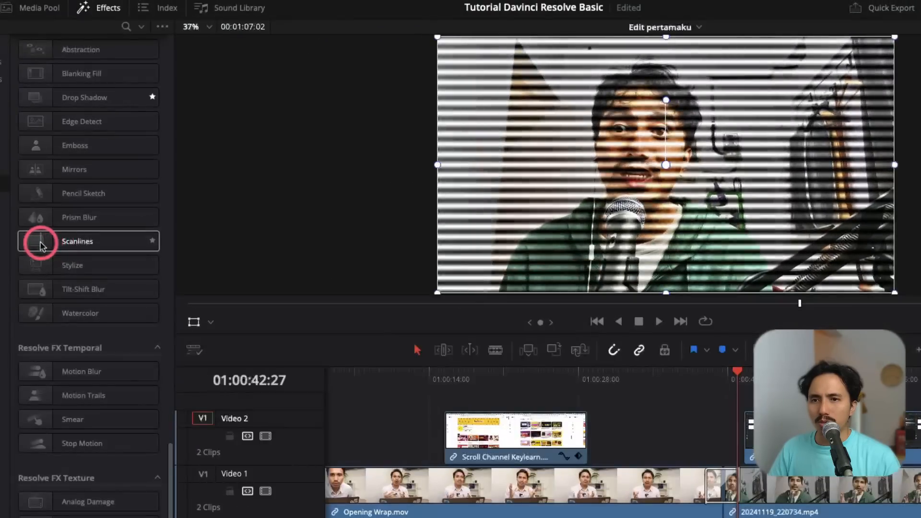
{"action": "left_click", "coordinate": [64, 263]}
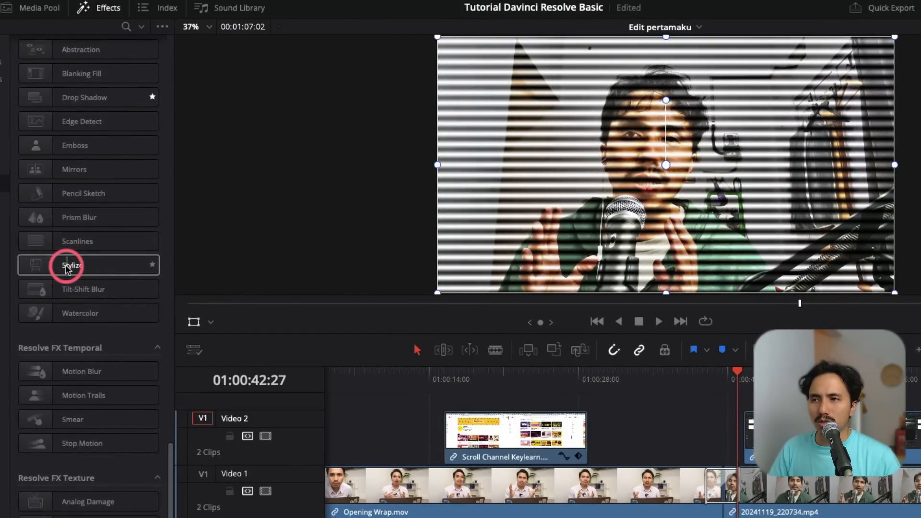
{"action": "left_click", "coordinate": [96, 163]}
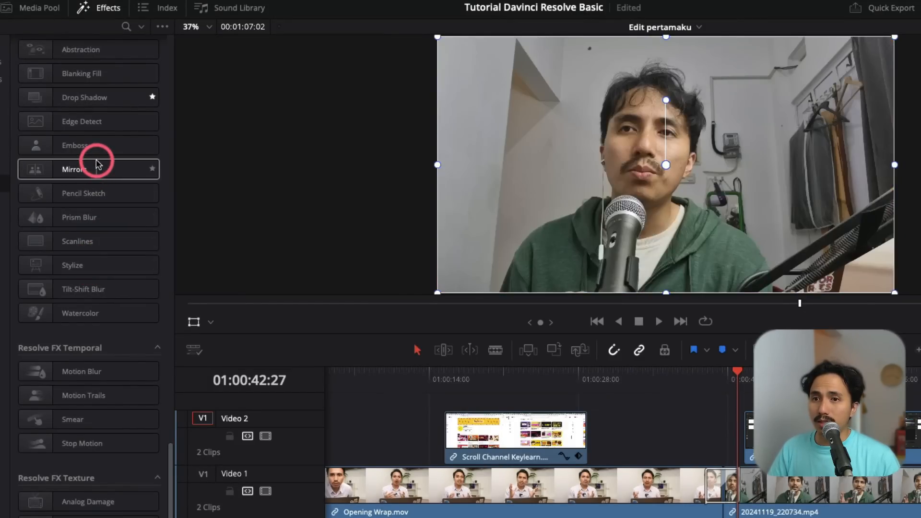
Preview the Mirrors, Blanking Fill and Abstraction effects from Resolve FX Stylize on the current frame.
{"action": "left_click", "coordinate": [93, 144]}
{"action": "left_click", "coordinate": [41, 144]}
{"action": "left_click", "coordinate": [101, 169]}
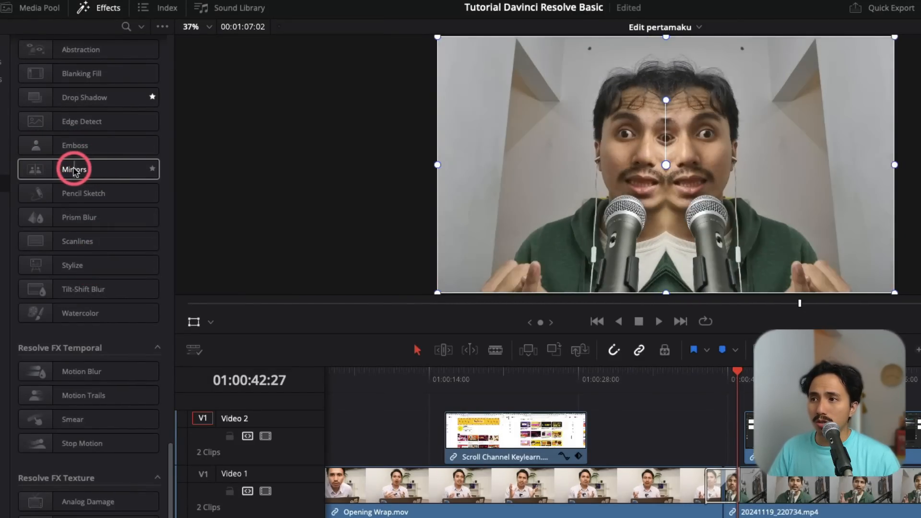
{"action": "scroll", "coordinate": [99, 170], "scroll_direction": "up", "scroll_amount": 4}
{"action": "left_click", "coordinate": [78, 148]}
{"action": "left_click", "coordinate": [82, 169]}
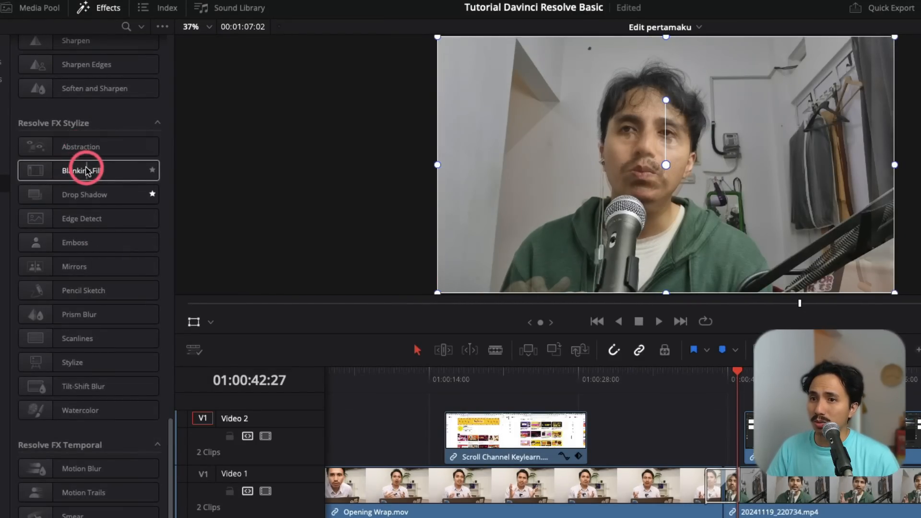
{"action": "left_click", "coordinate": [77, 146]}
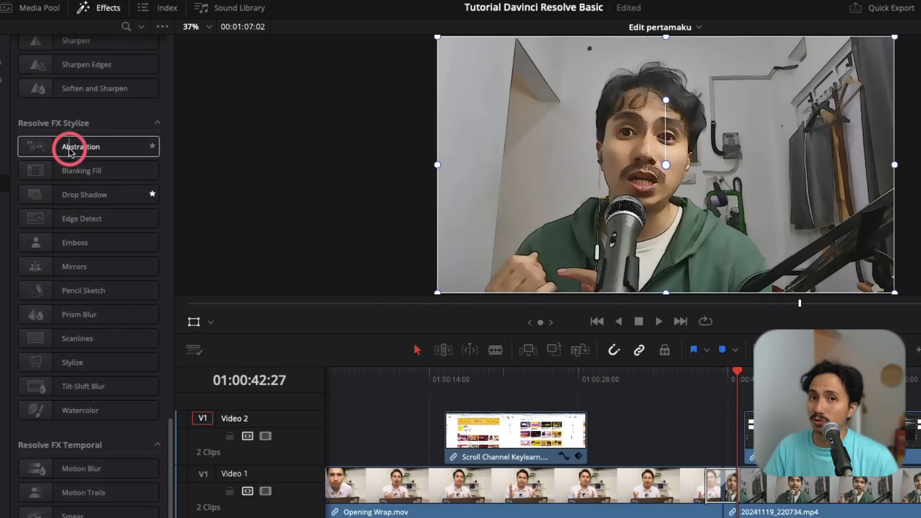
Apply the Abstraction effect to Opening Wrap.mov on Video 1 and move the playhead onto that clip at 01:00:33:01.
{"action": "left_click_drag", "start_coordinate": [70, 151], "coordinate": [621, 492]}
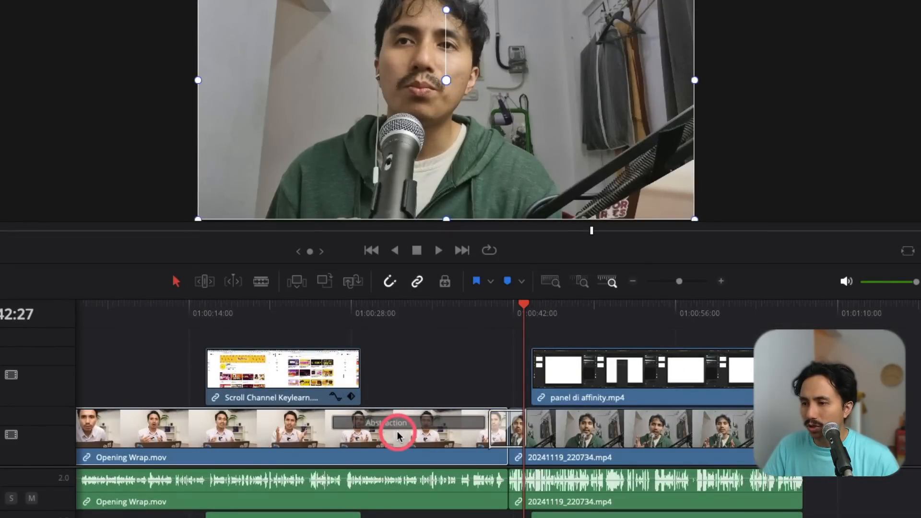
{"action": "left_click_drag", "start_coordinate": [397, 436], "coordinate": [397, 434]}
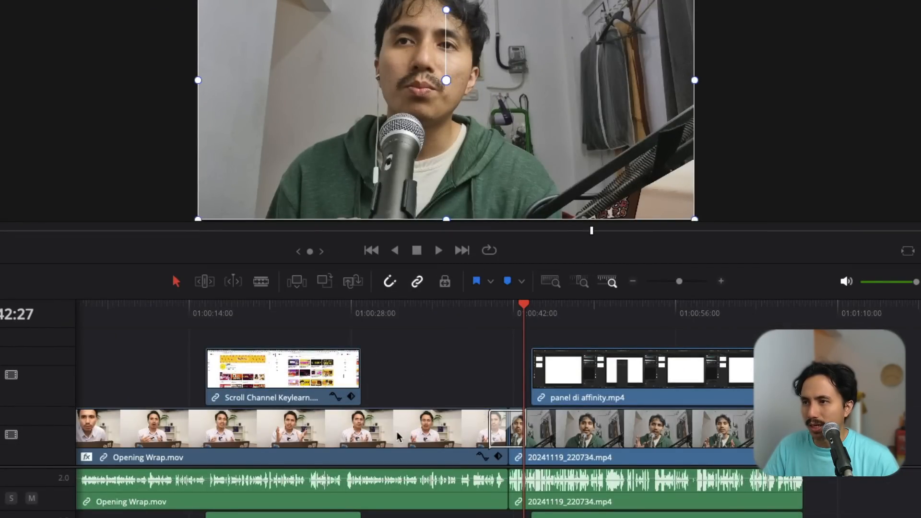
{"action": "left_click", "coordinate": [411, 312]}
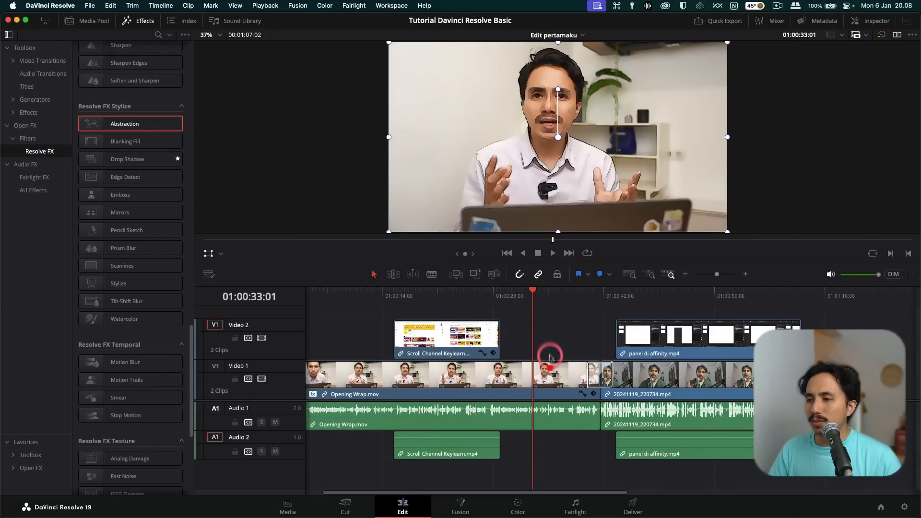
Show the Abstraction effect's settings for the Opening Wrap.mov clip and adjust its Pre Blur.
{"action": "left_click", "coordinate": [551, 371]}
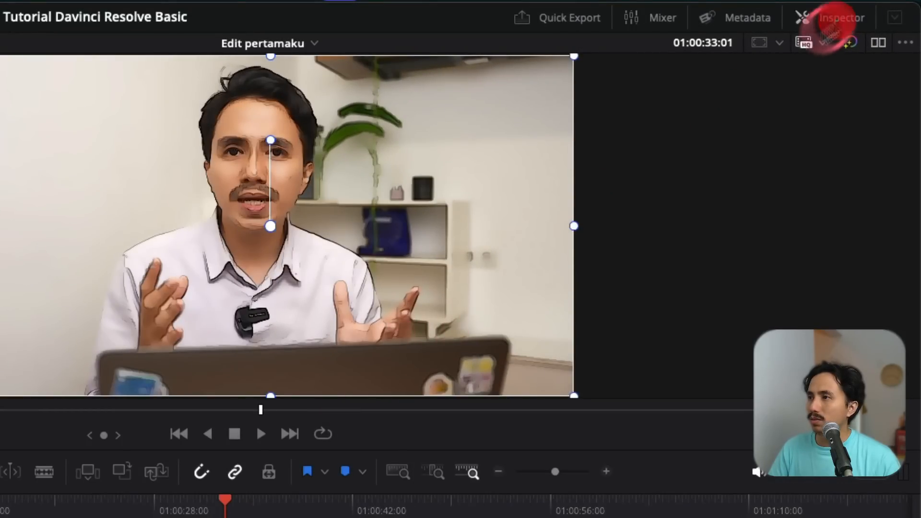
{"action": "left_click", "coordinate": [872, 22]}
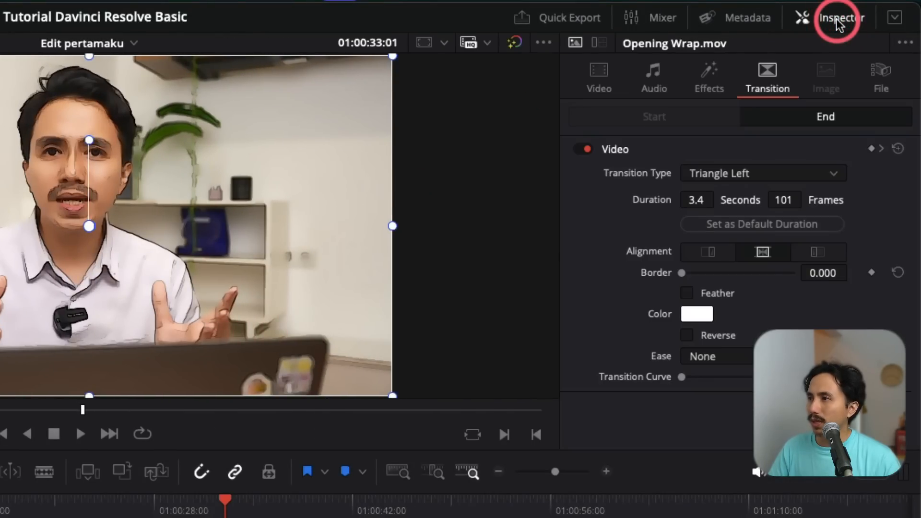
{"action": "left_click", "coordinate": [707, 72]}
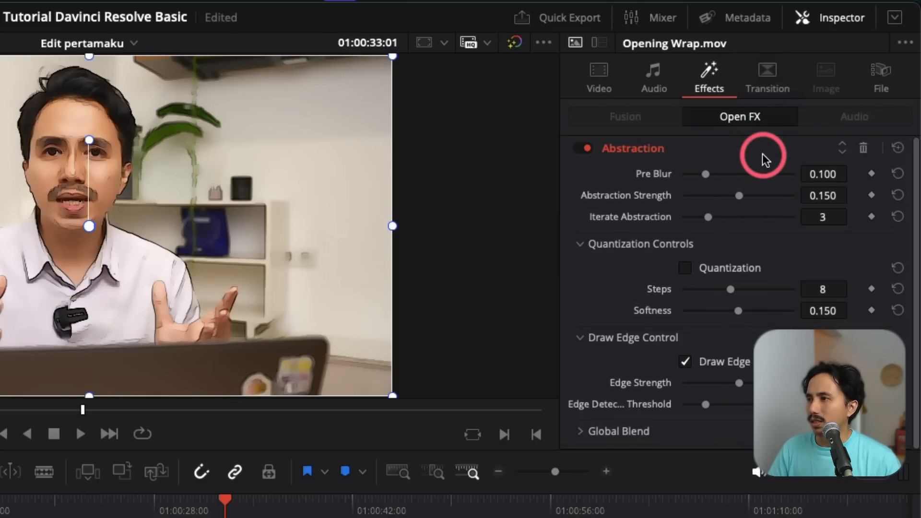
{"action": "left_click_drag", "start_coordinate": [706, 175], "coordinate": [730, 197]}
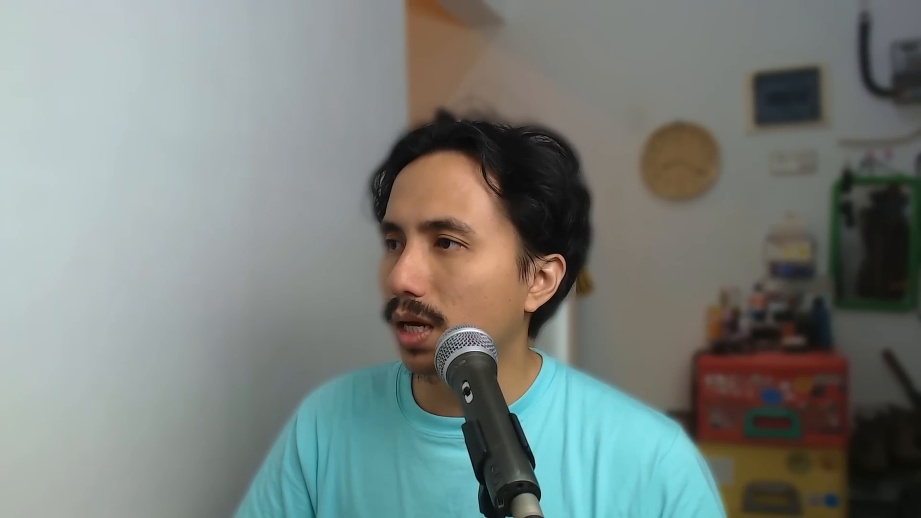
With the playhead at 01:00:41:18, change the Triangle Left transition at the Video 1 cut to the Star type.
{"action": "left_click", "coordinate": [794, 76]}
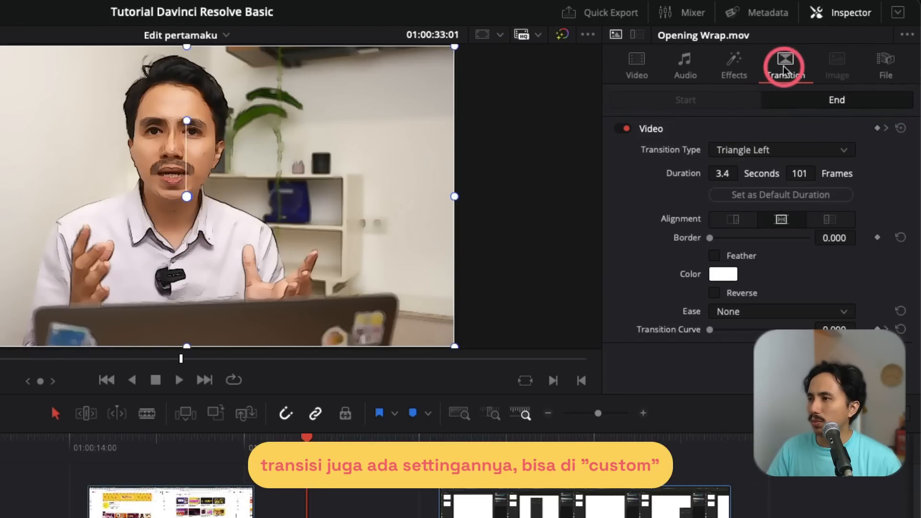
{"action": "left_click", "coordinate": [402, 509]}
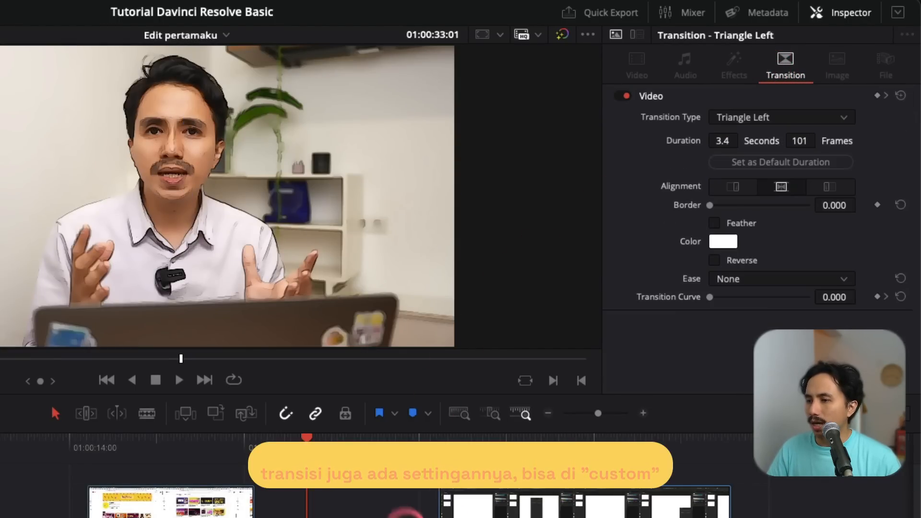
{"action": "left_click", "coordinate": [412, 450]}
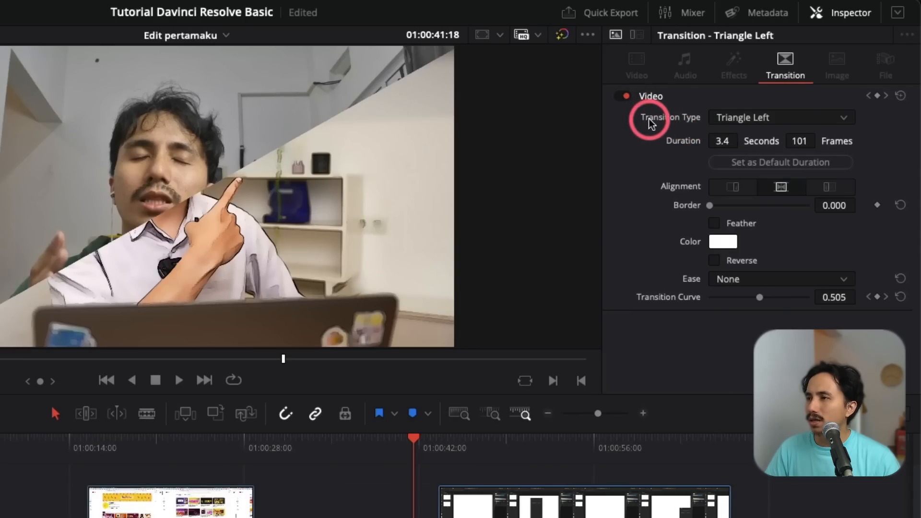
{"action": "left_click", "coordinate": [763, 118]}
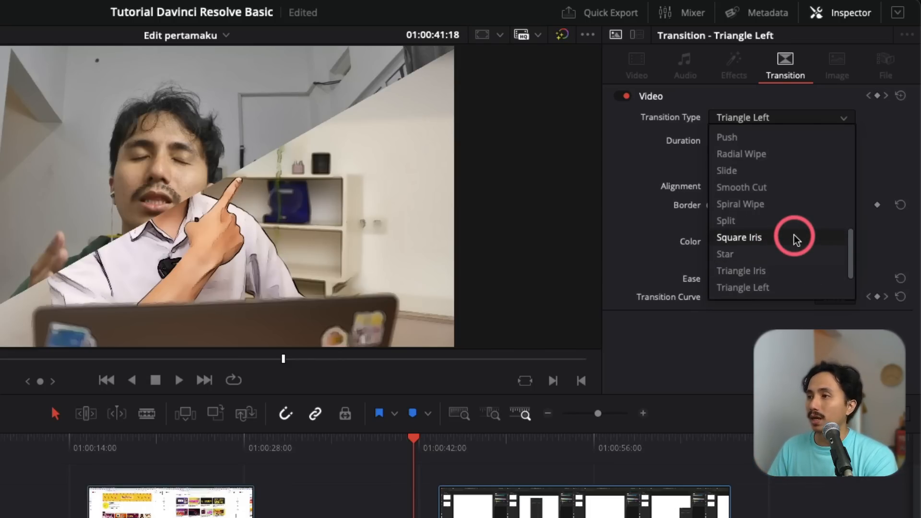
{"action": "left_click", "coordinate": [782, 253]}
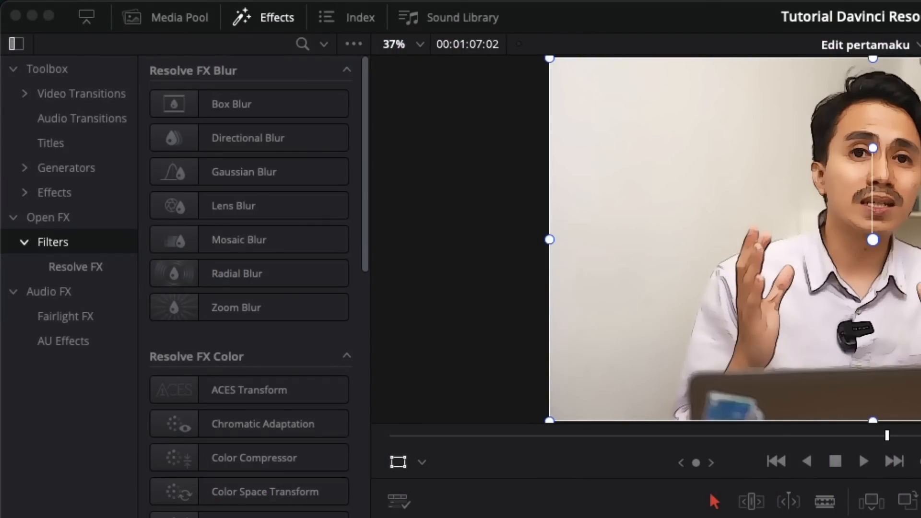
Add the Digital Glitch Fusion title to Video 2 above Opening Wrap.mov, starting at about 01:00:31.
{"action": "left_click", "coordinate": [52, 143]}
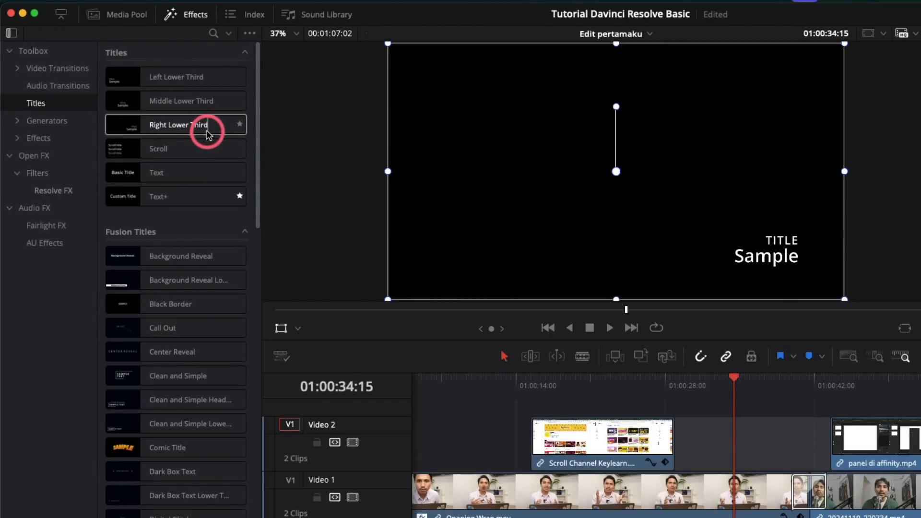
{"action": "scroll", "coordinate": [160, 257], "scroll_direction": "down", "scroll_amount": 10}
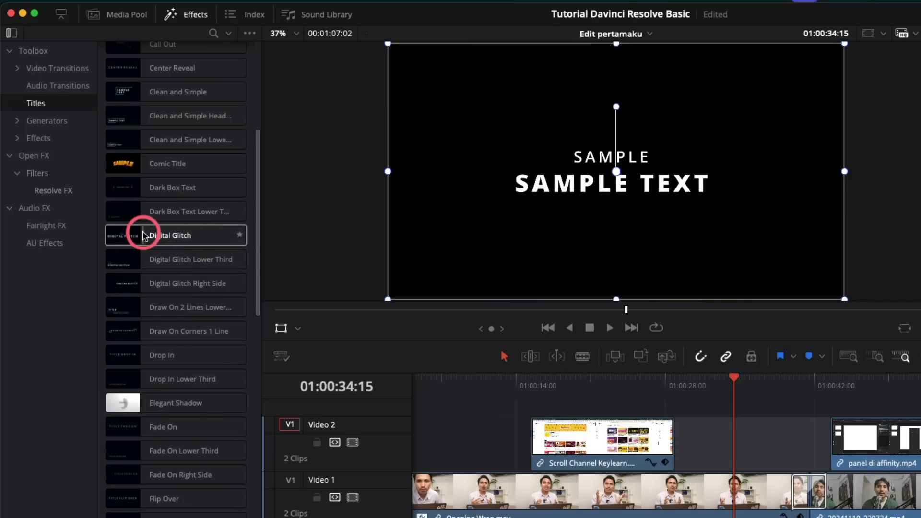
{"action": "left_click_drag", "start_coordinate": [143, 235], "coordinate": [702, 452]}
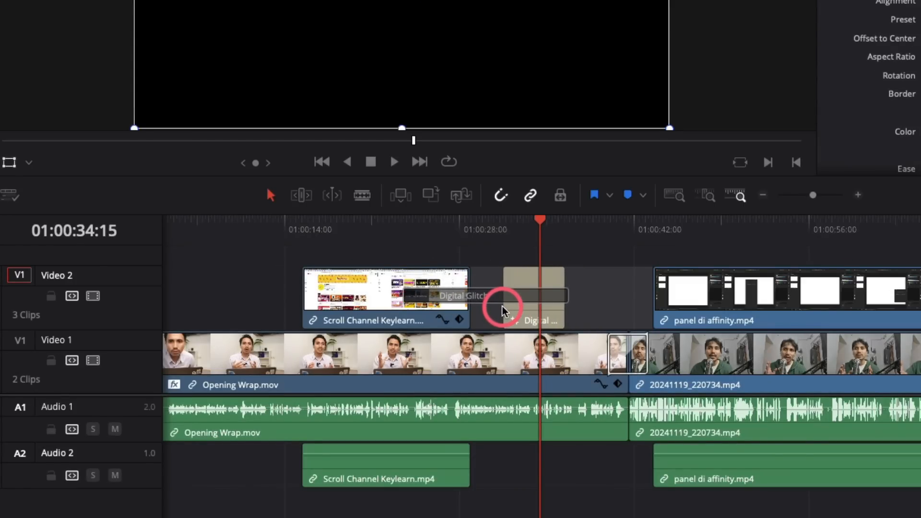
{"action": "left_click_drag", "start_coordinate": [502, 306], "coordinate": [502, 306]}
Set the Large Text of the Digital Glitch title to "Keylearn sahabatku".
{"action": "left_click", "coordinate": [524, 291]}
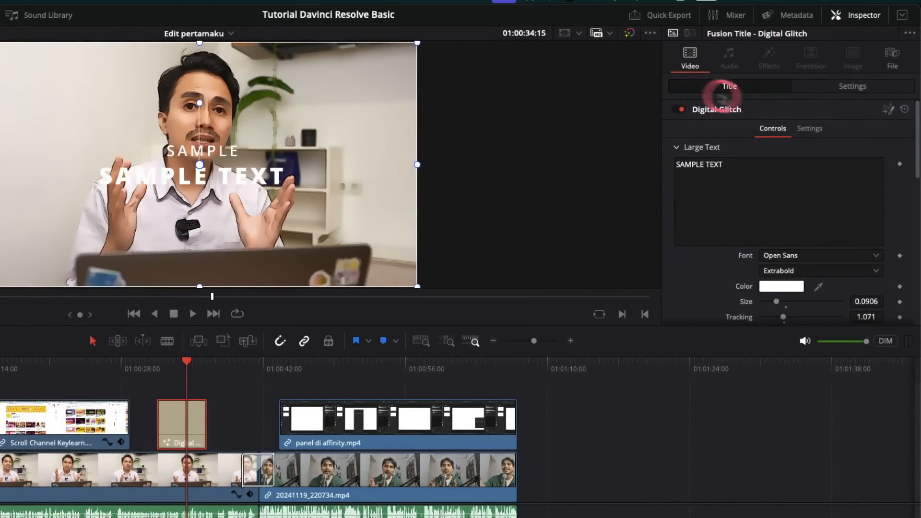
{"action": "left_click", "coordinate": [753, 179]}
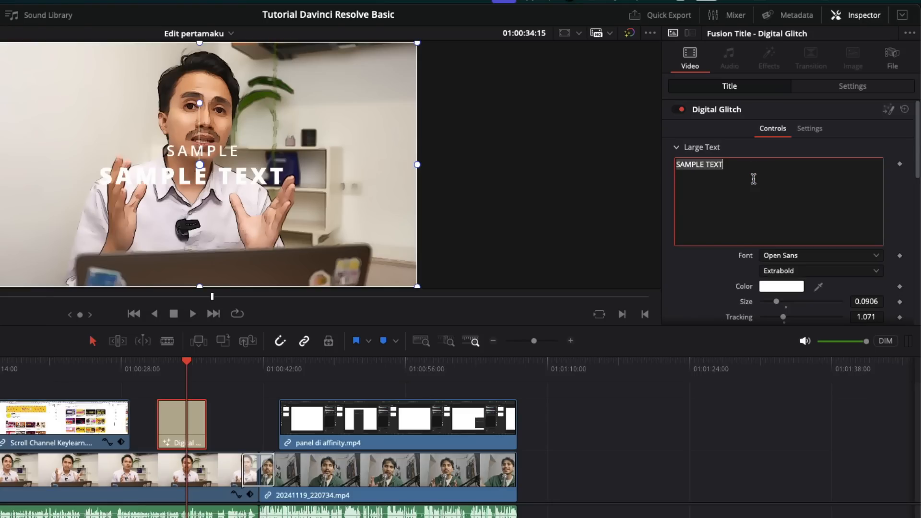
{"action": "type", "text": "Keylearn sahabatn"}
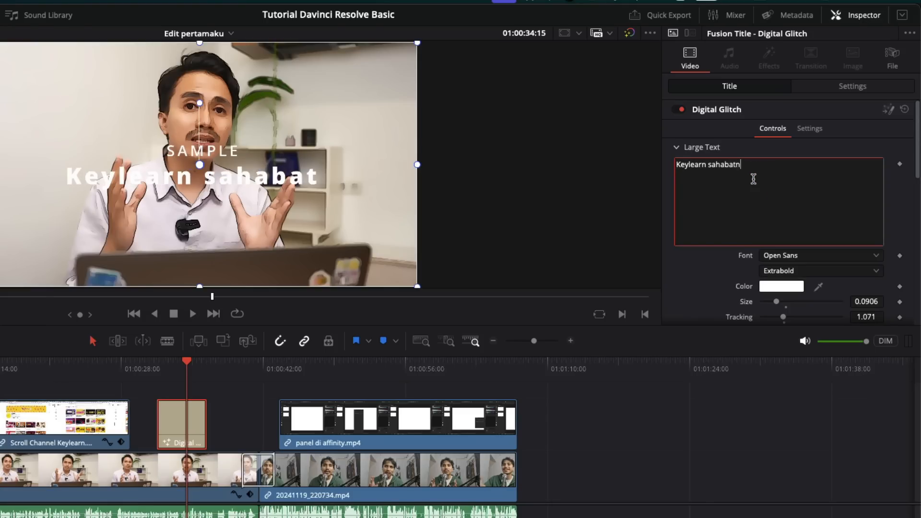
{"action": "key", "text": "BackSpace"}
{"action": "type", "text": "ku"}
Set the Small Text of the Digital Glitch title to "Contoh text".
{"action": "scroll", "coordinate": [691, 271], "scroll_direction": "down", "scroll_amount": 3}
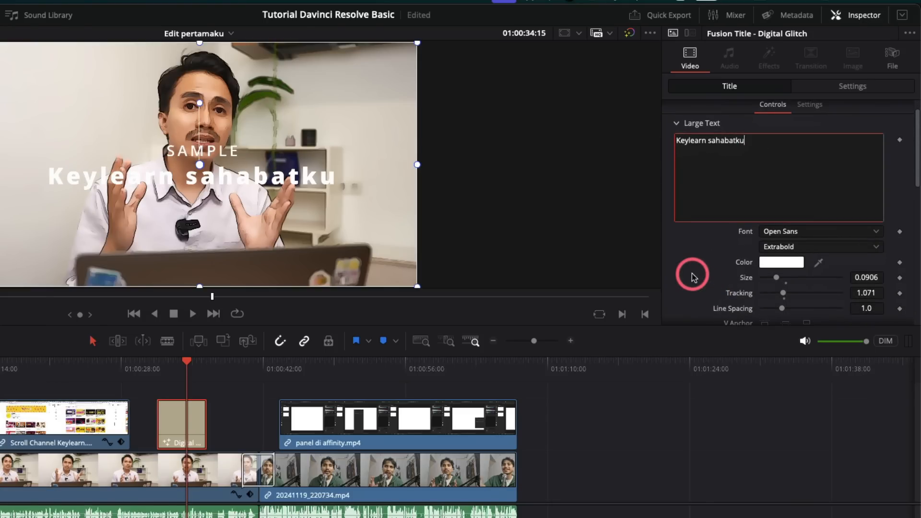
{"action": "scroll", "coordinate": [691, 271], "scroll_direction": "down", "scroll_amount": 5}
{"action": "left_click", "coordinate": [746, 165]}
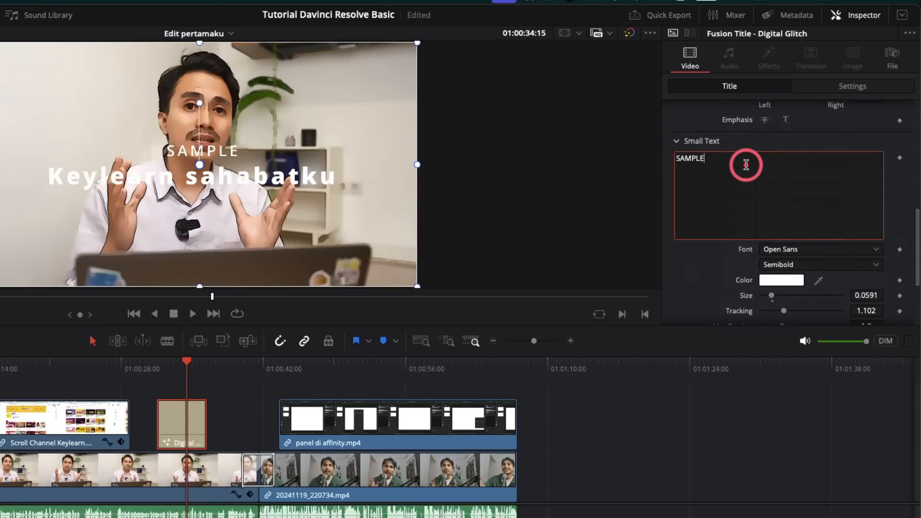
{"action": "type", "text": "Contoh text"}
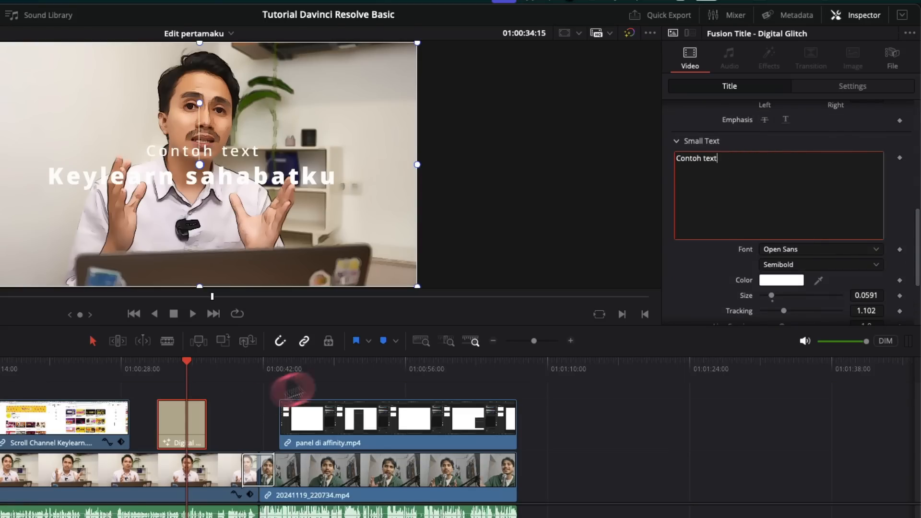
{"action": "left_click", "coordinate": [230, 407]}
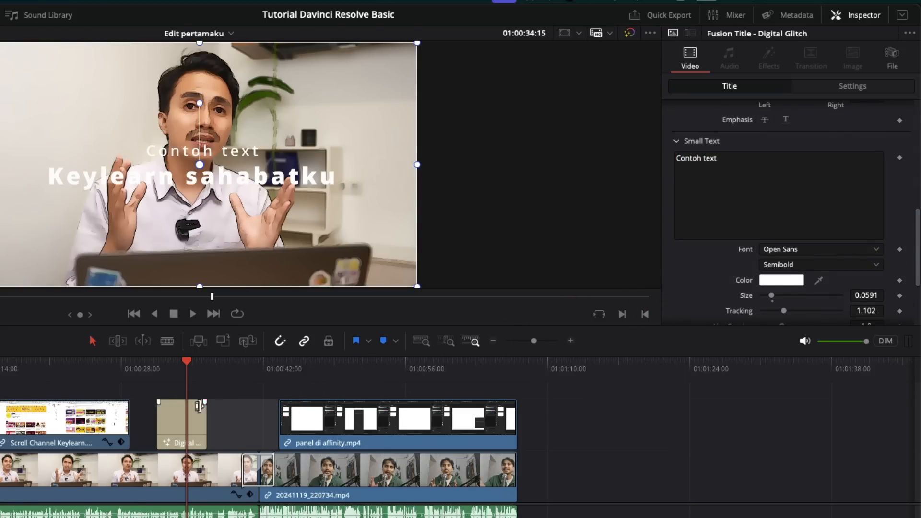
Play back the Digital Glitch title's opening animation from near the start of its clip.
{"action": "left_click", "coordinate": [142, 372]}
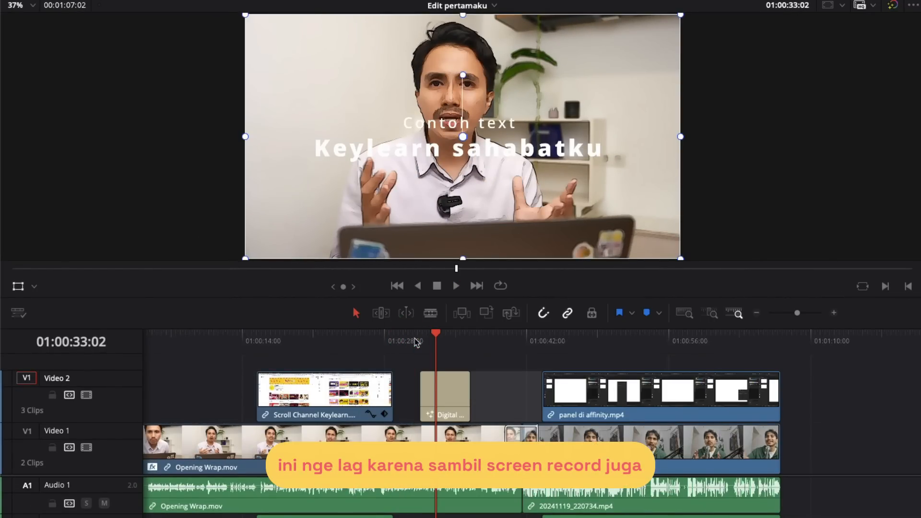
{"action": "left_click", "coordinate": [420, 338]}
{"action": "left_click_drag", "start_coordinate": [420, 338], "coordinate": [427, 339]}
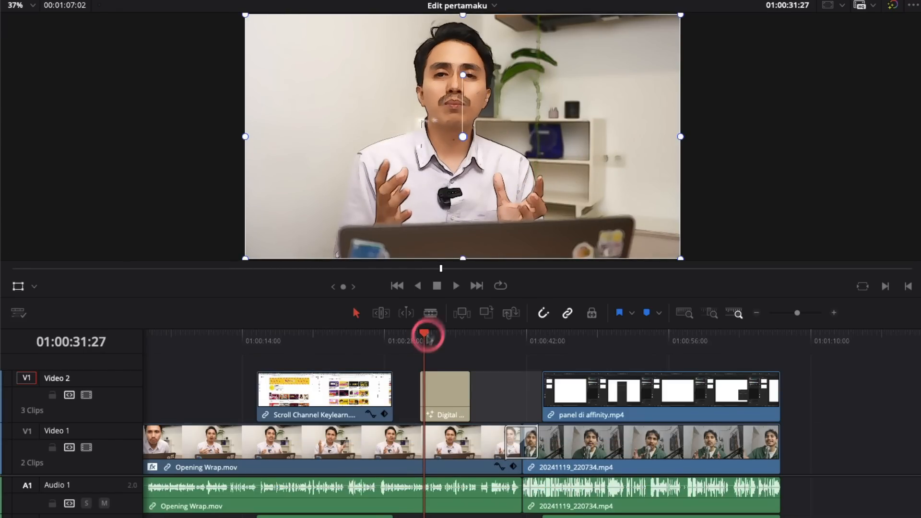
{"action": "left_click", "coordinate": [442, 138]}
{"action": "key", "text": "space"}
{"action": "key", "text": "space"}
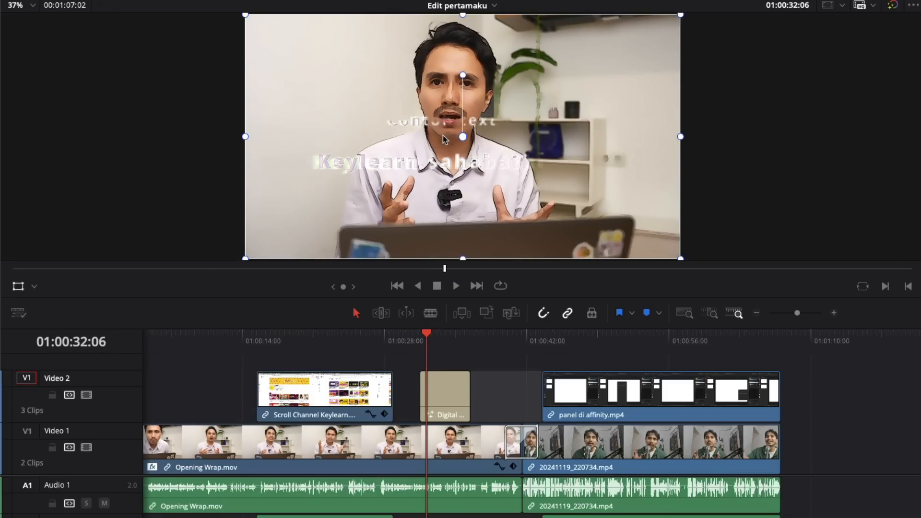
{"action": "key", "text": "space"}
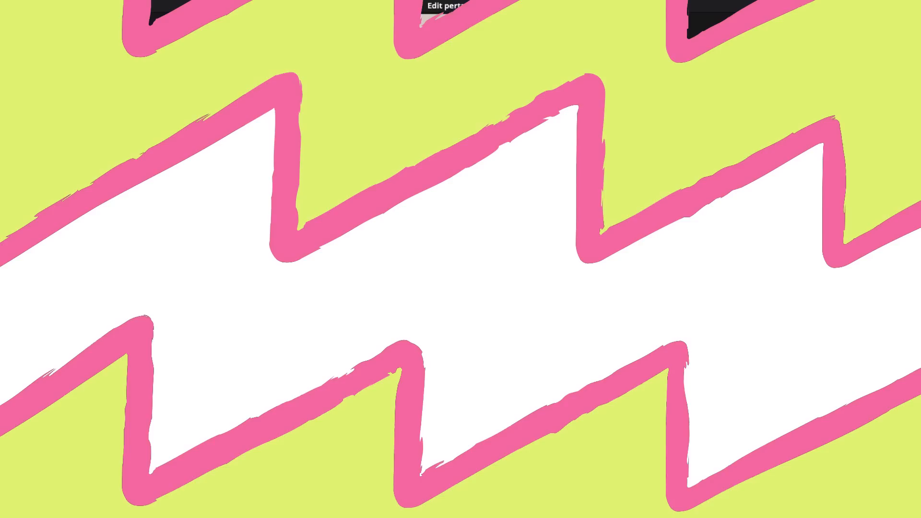